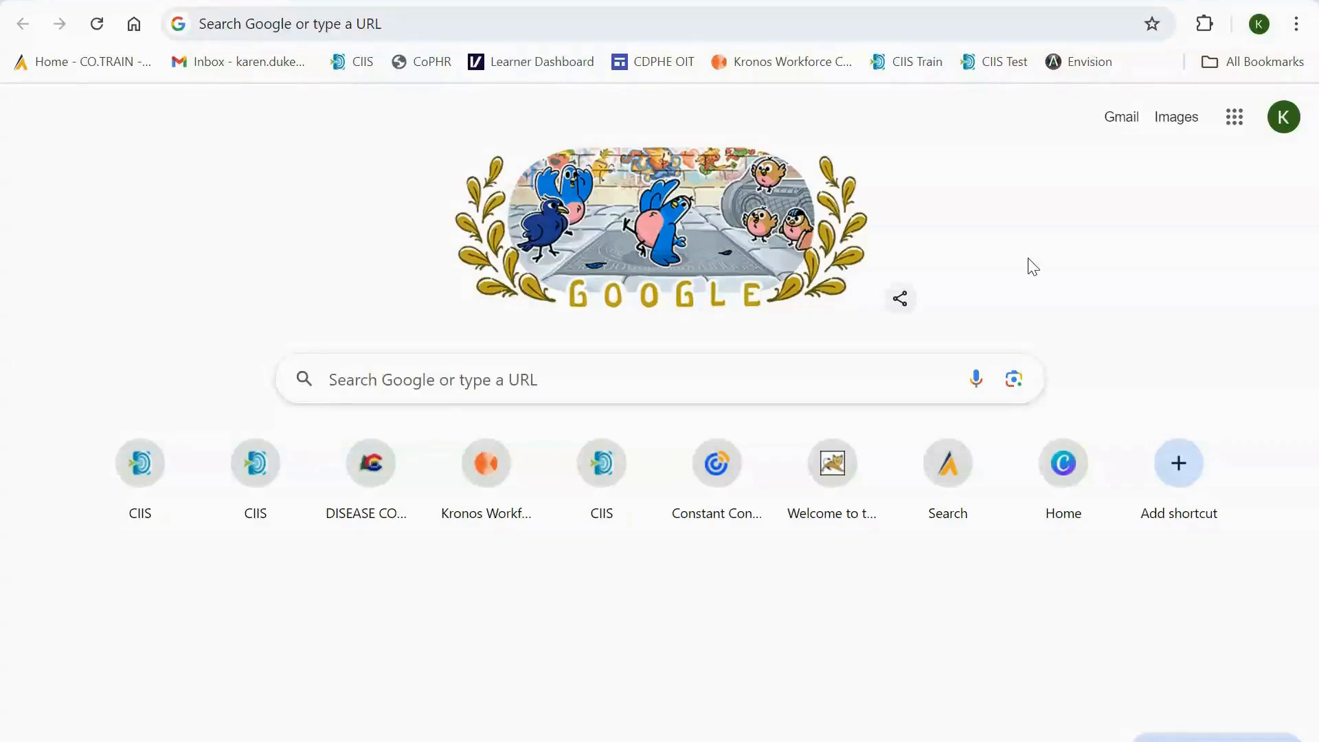
Open the CIIS Train site, log in to the main application and dismiss the training environment notice
{"action": "left_click", "coordinate": [911, 64]}
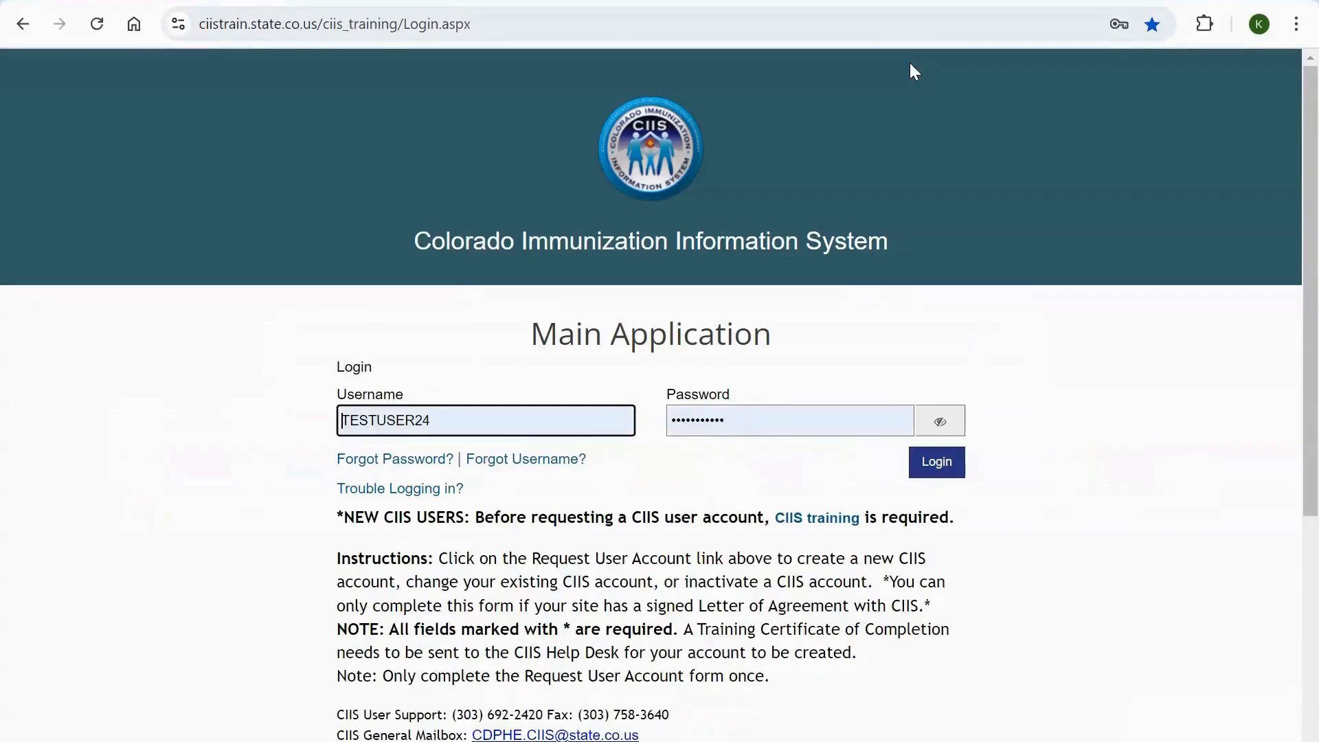
{"action": "left_click", "coordinate": [1039, 442]}
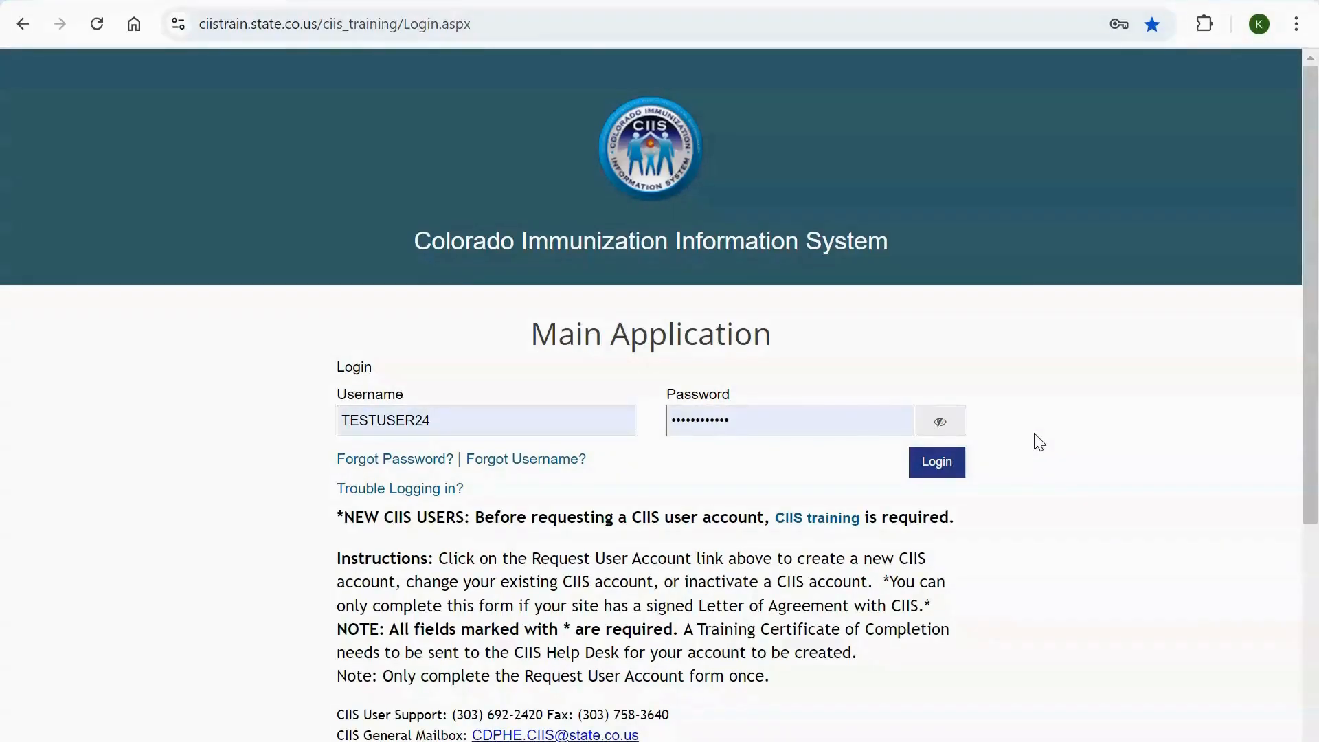
{"action": "left_click", "coordinate": [936, 462]}
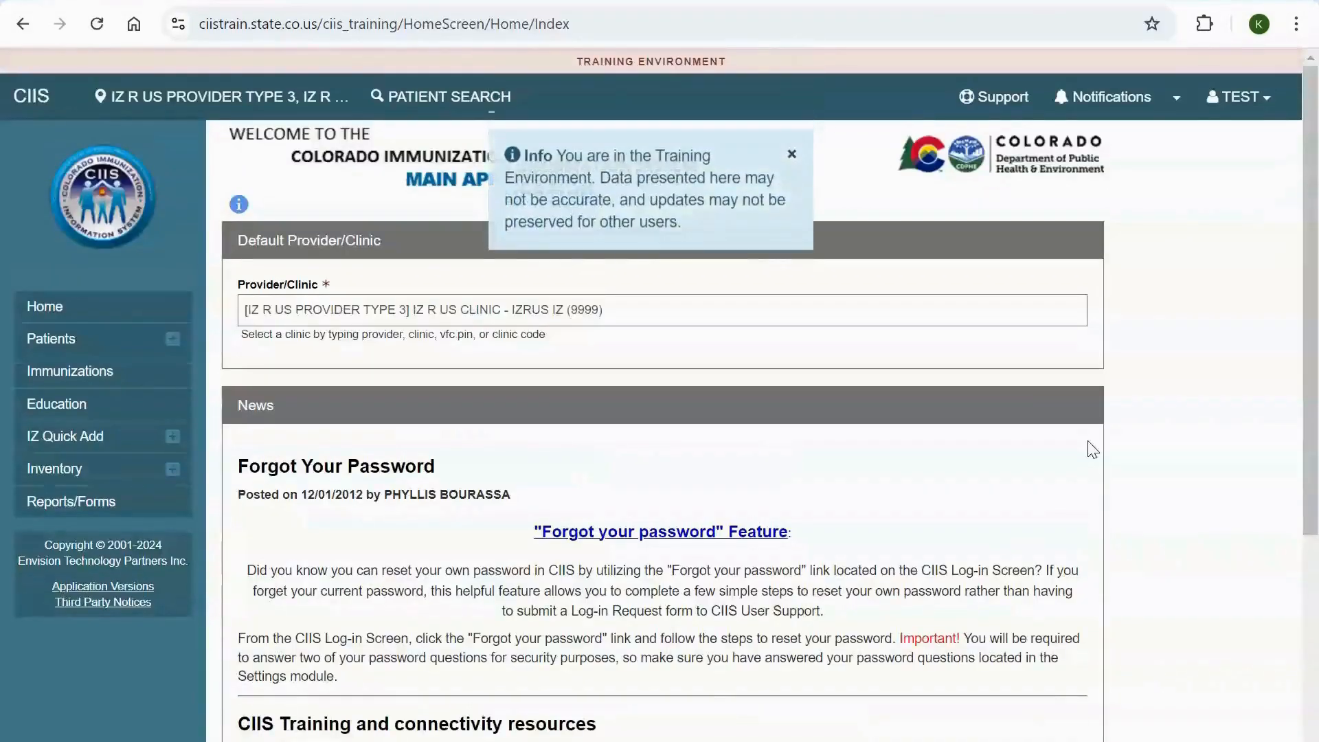
{"action": "left_click", "coordinate": [789, 157]}
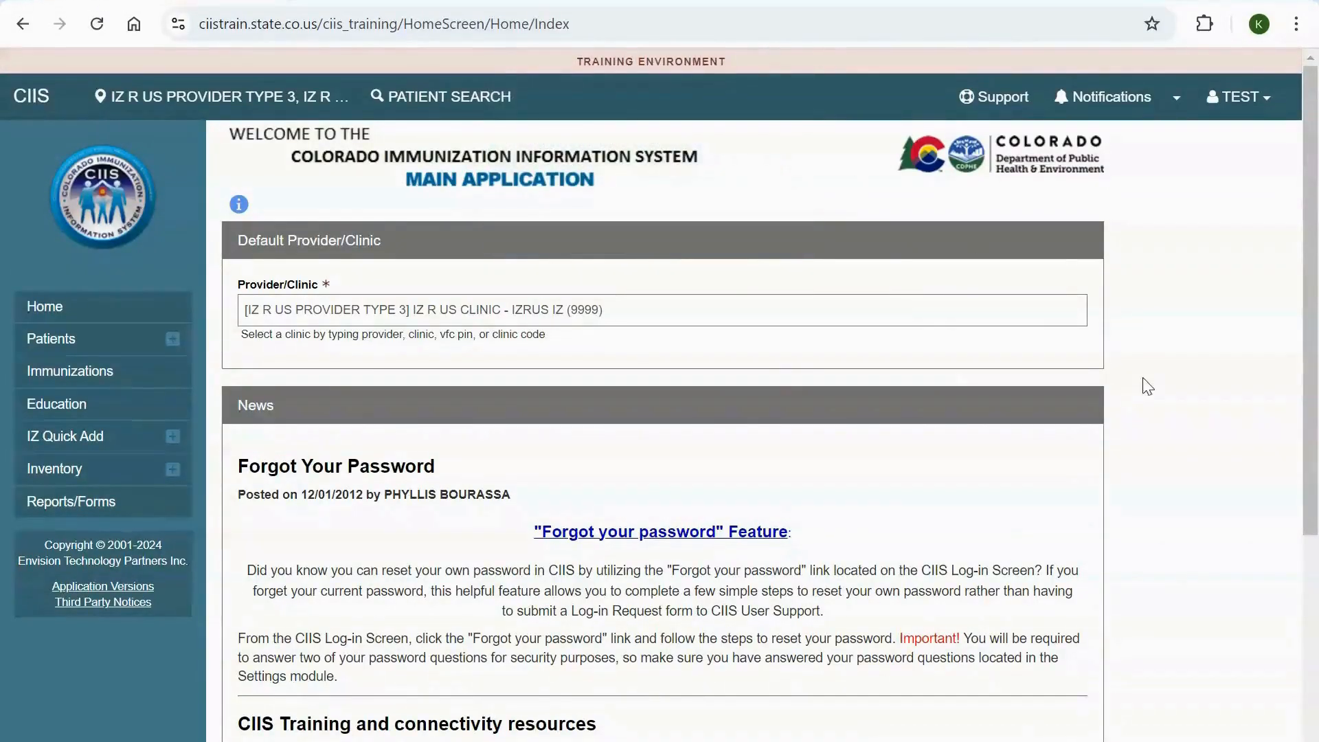
Set the default provider/clinic to [IZ R US PROVIDER TYPE 3] IZ R US CLINIC - IZRUS IZ (9999)
{"action": "left_click", "coordinate": [705, 312]}
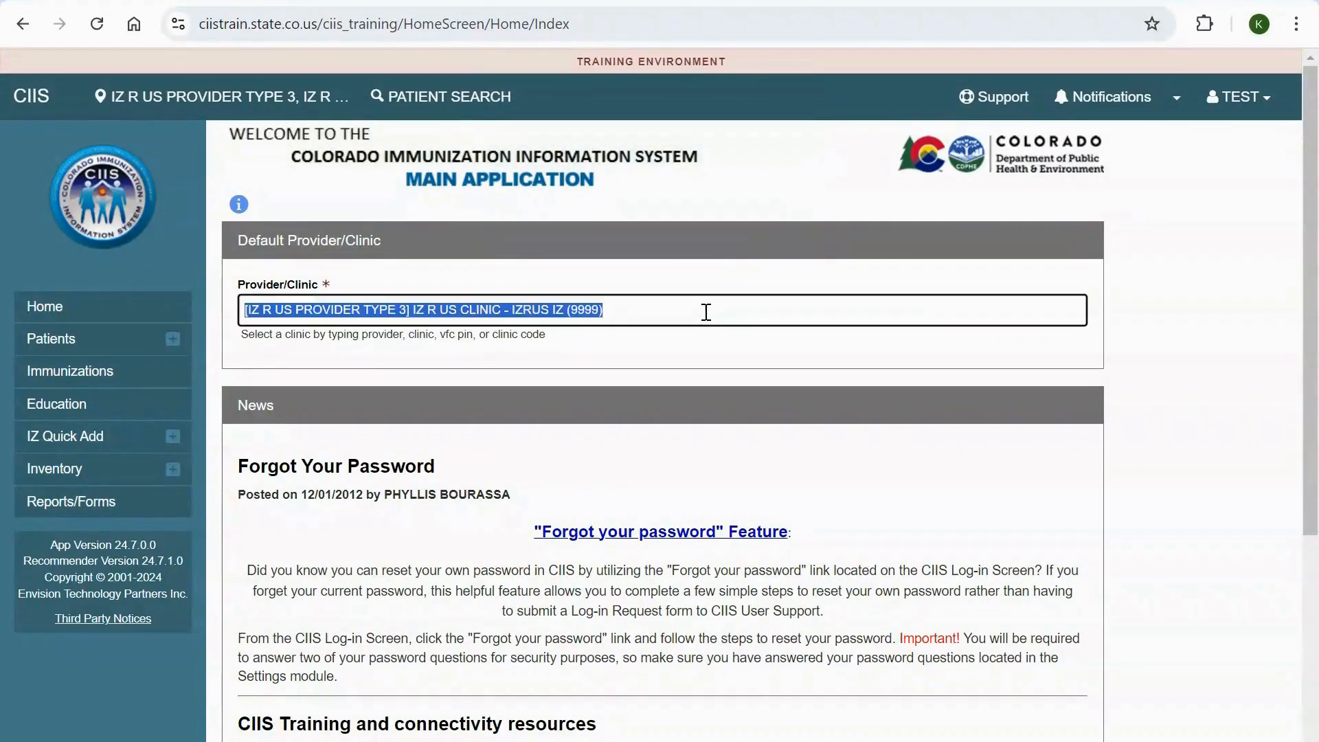
{"action": "key", "text": "BackSpace"}
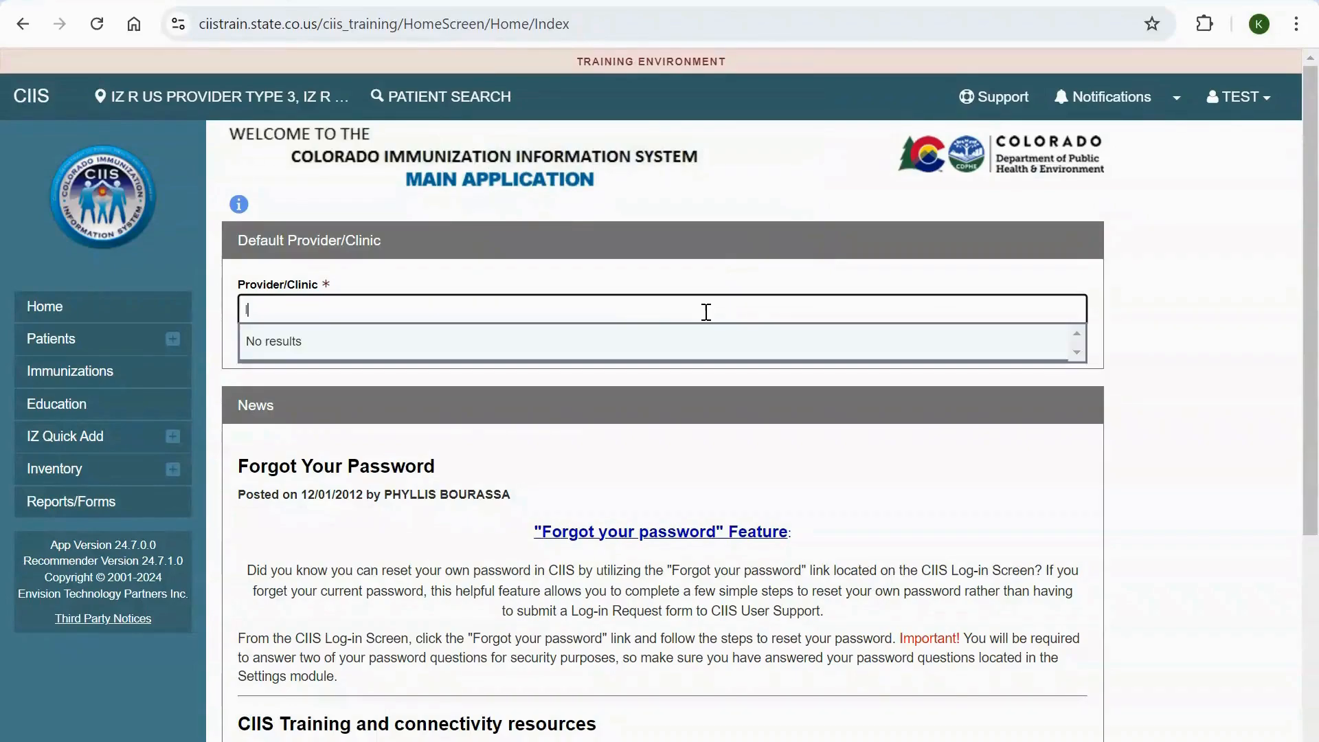
{"action": "type", "text": "IZ R"}
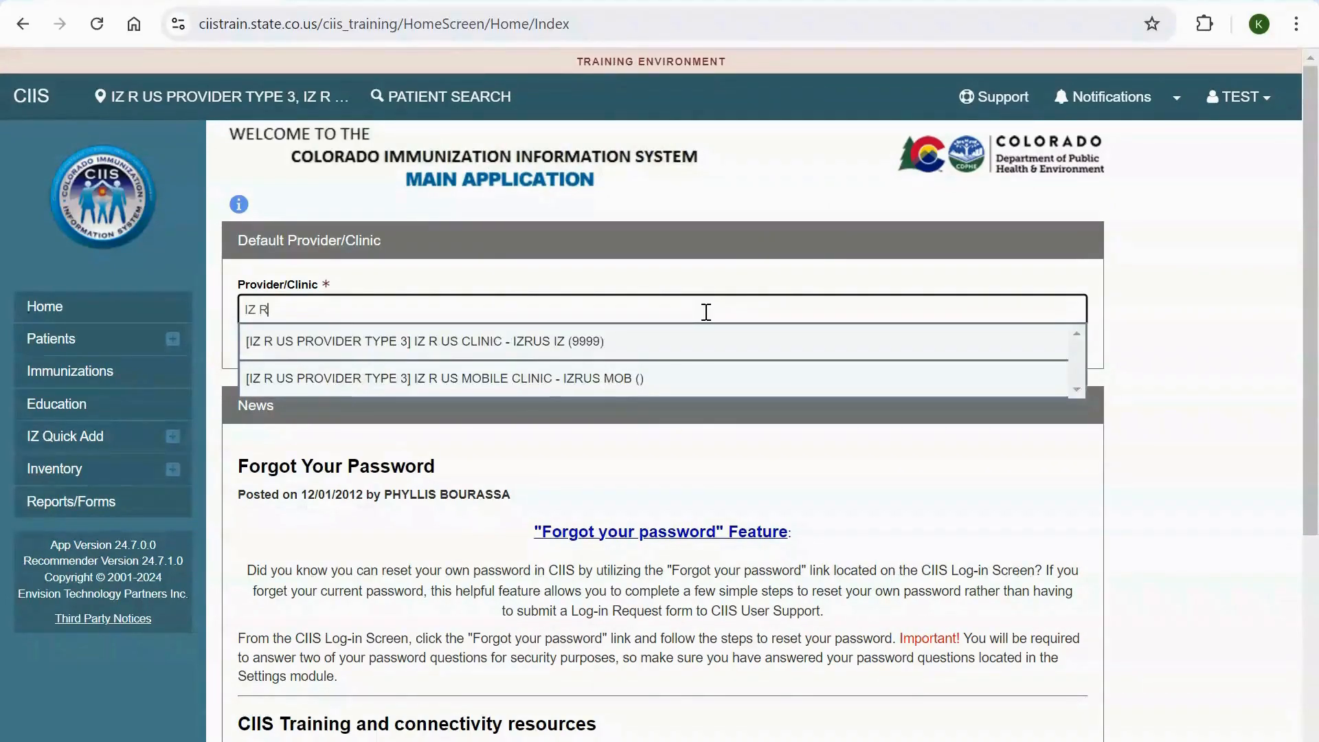
{"action": "left_click", "coordinate": [672, 338]}
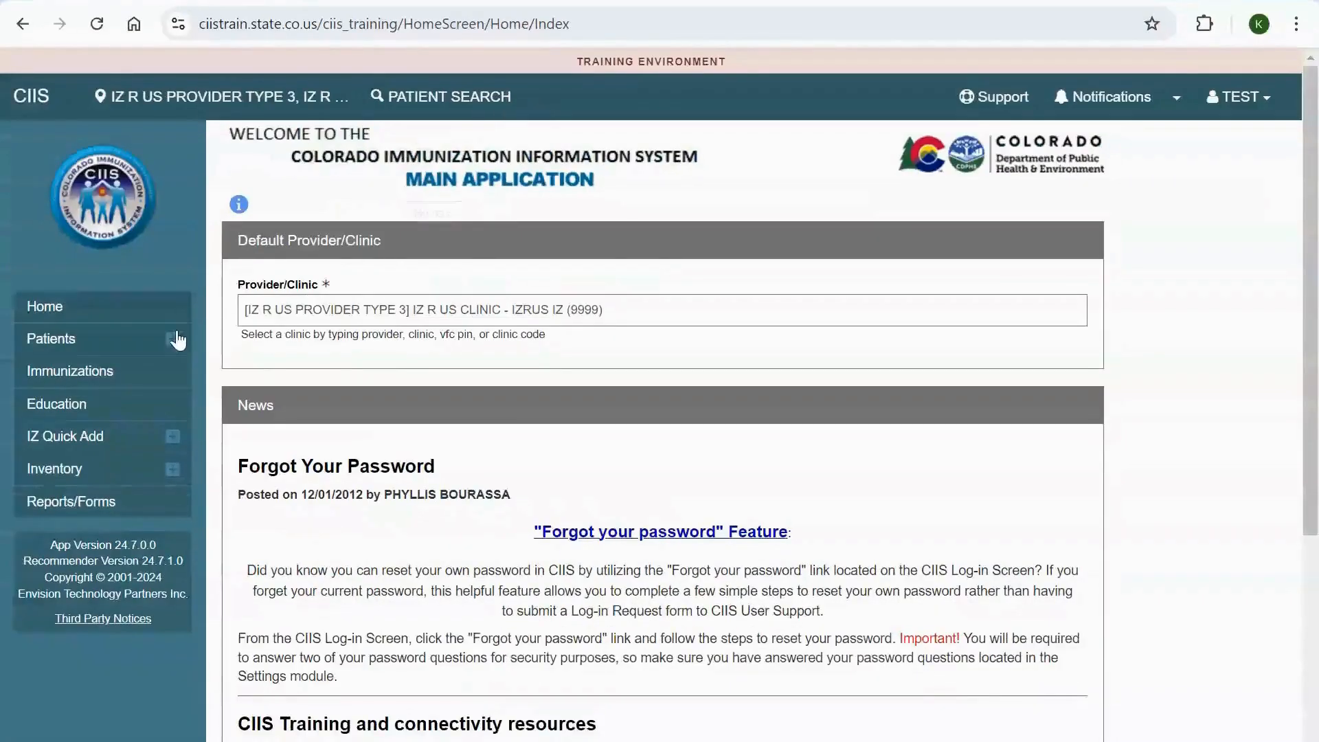
Search for patients by the first three letters of the patient's first name and the date of birth
{"action": "left_click", "coordinate": [175, 340]}
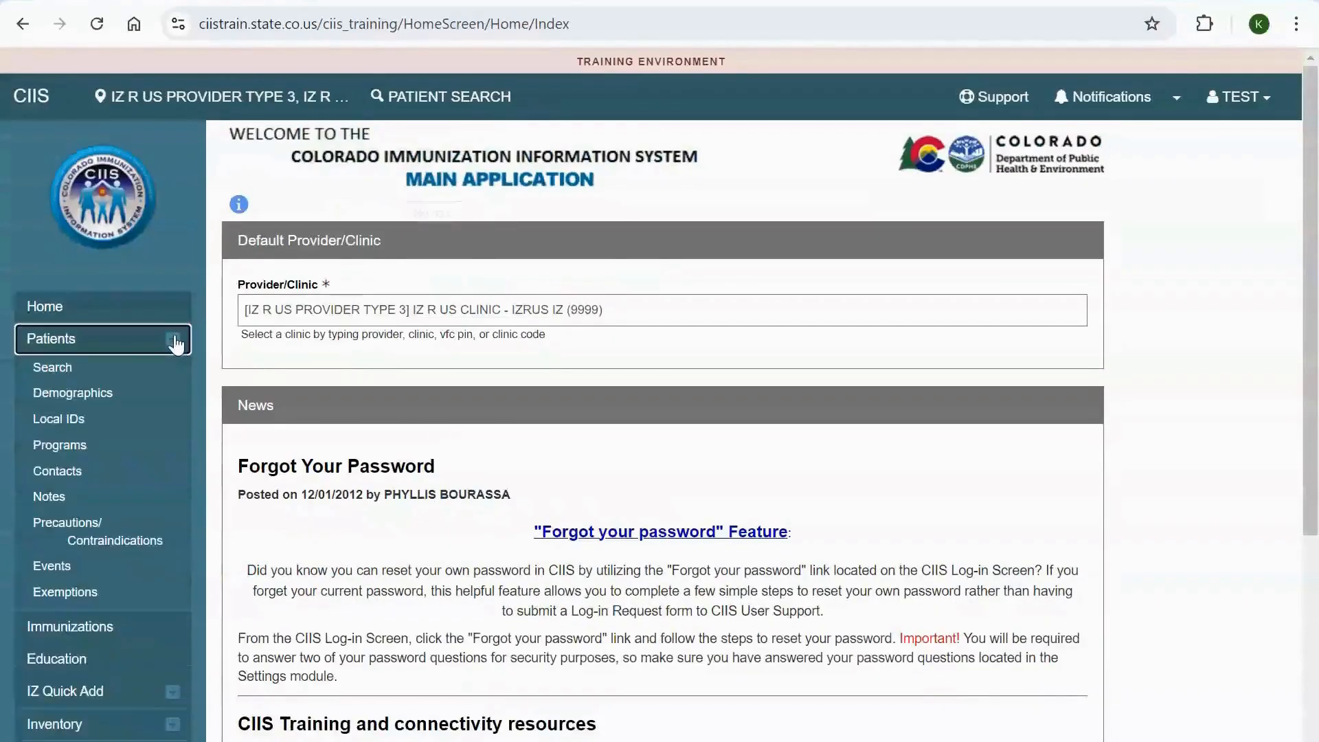
{"action": "left_click", "coordinate": [108, 370]}
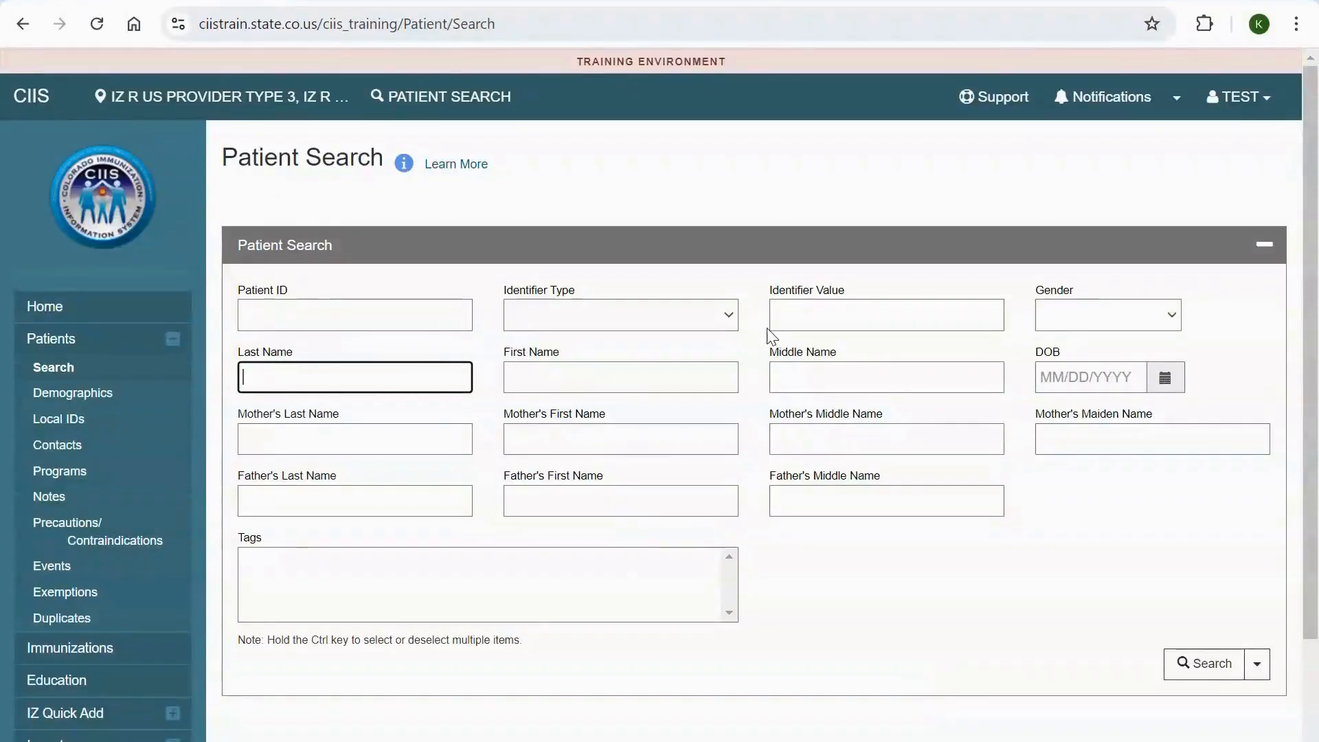
{"action": "left_click", "coordinate": [682, 374]}
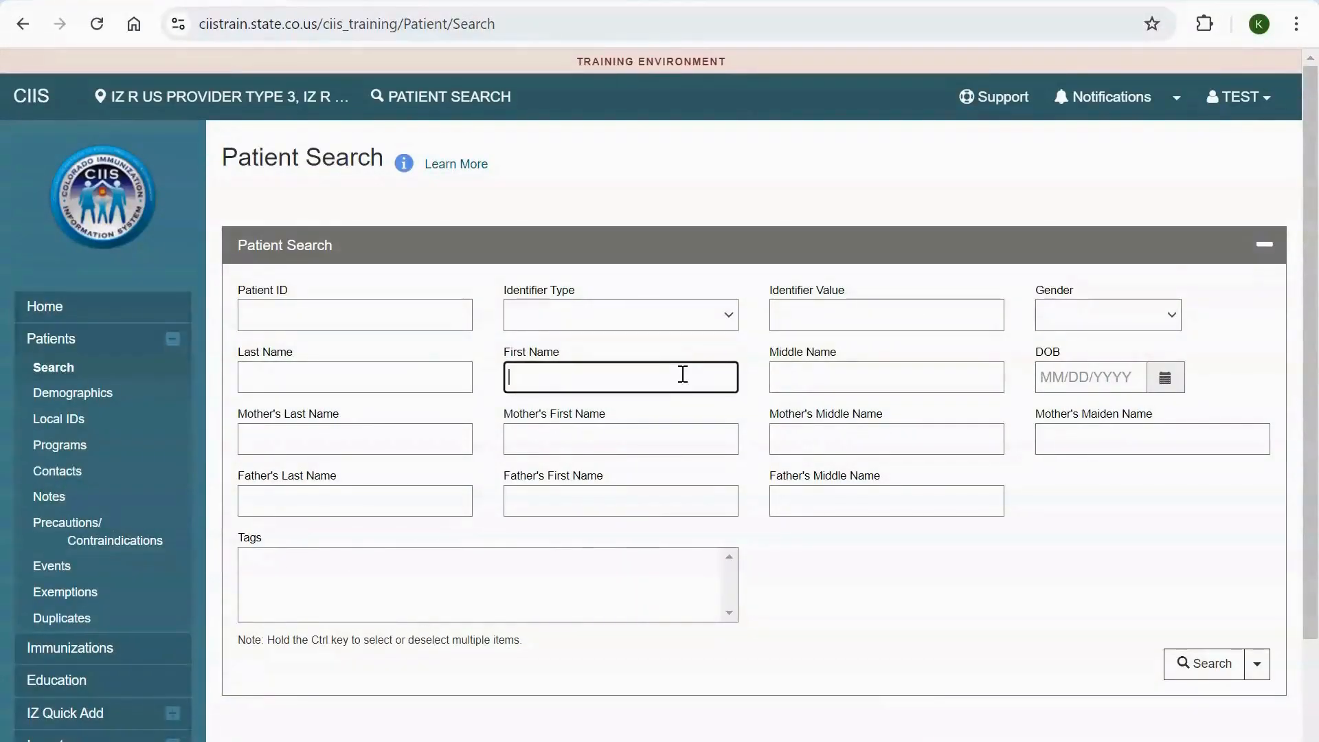
{"action": "type", "text": "AL"}
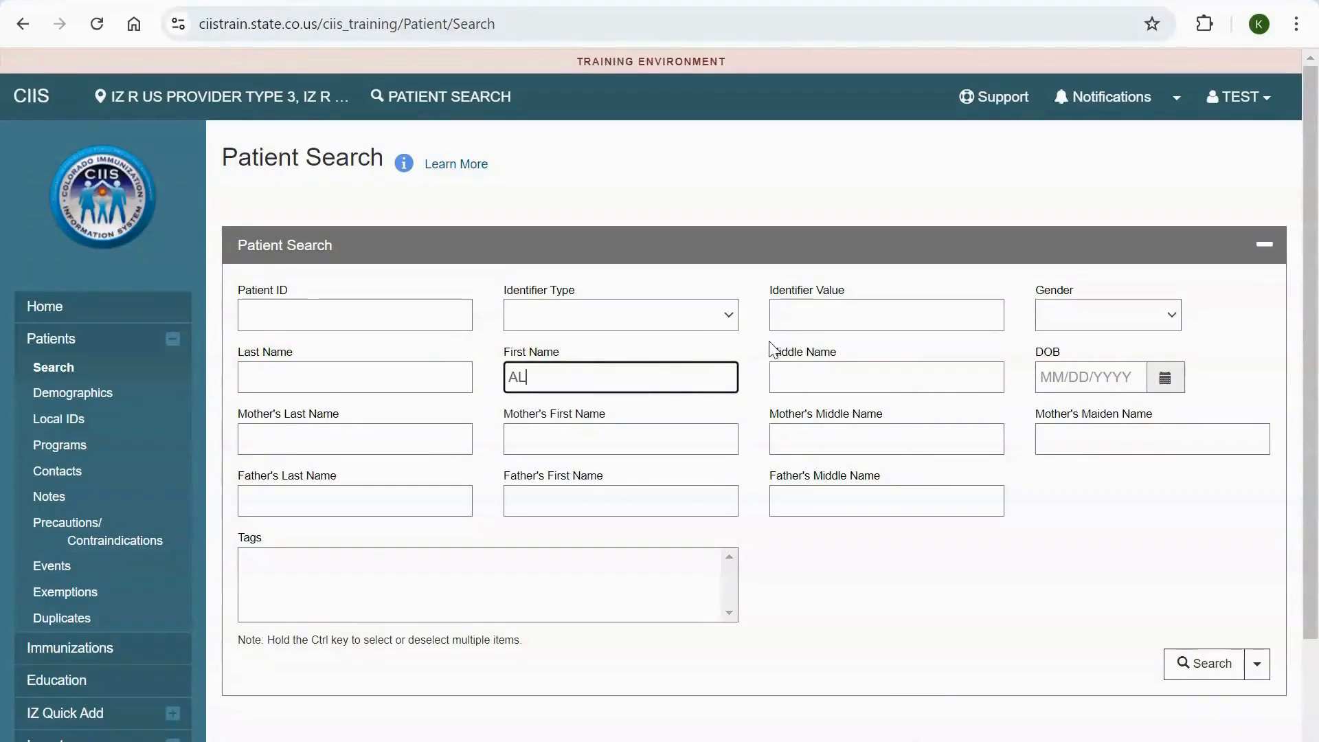
{"action": "type", "text": "E"}
{"action": "key", "text": "Tab"}
{"action": "key", "text": "Tab"}
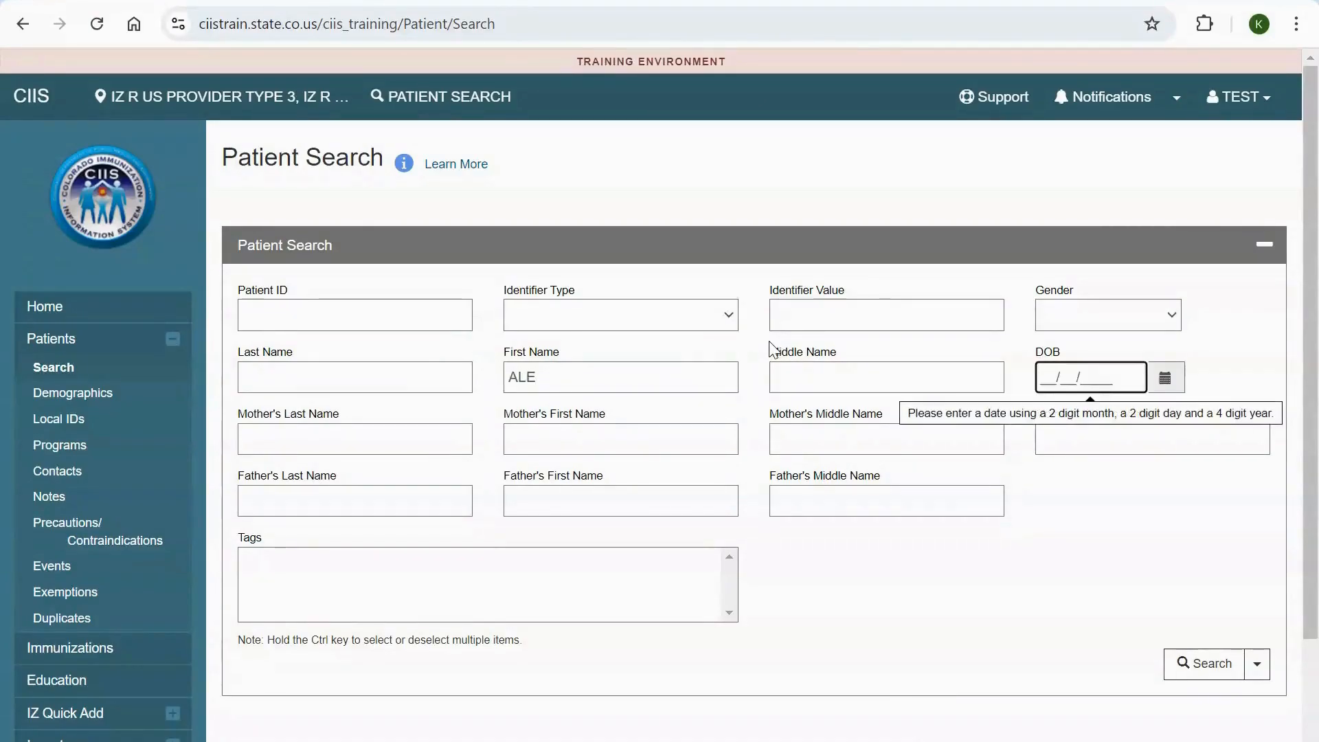
{"action": "type", "text": "01/01/1999"}
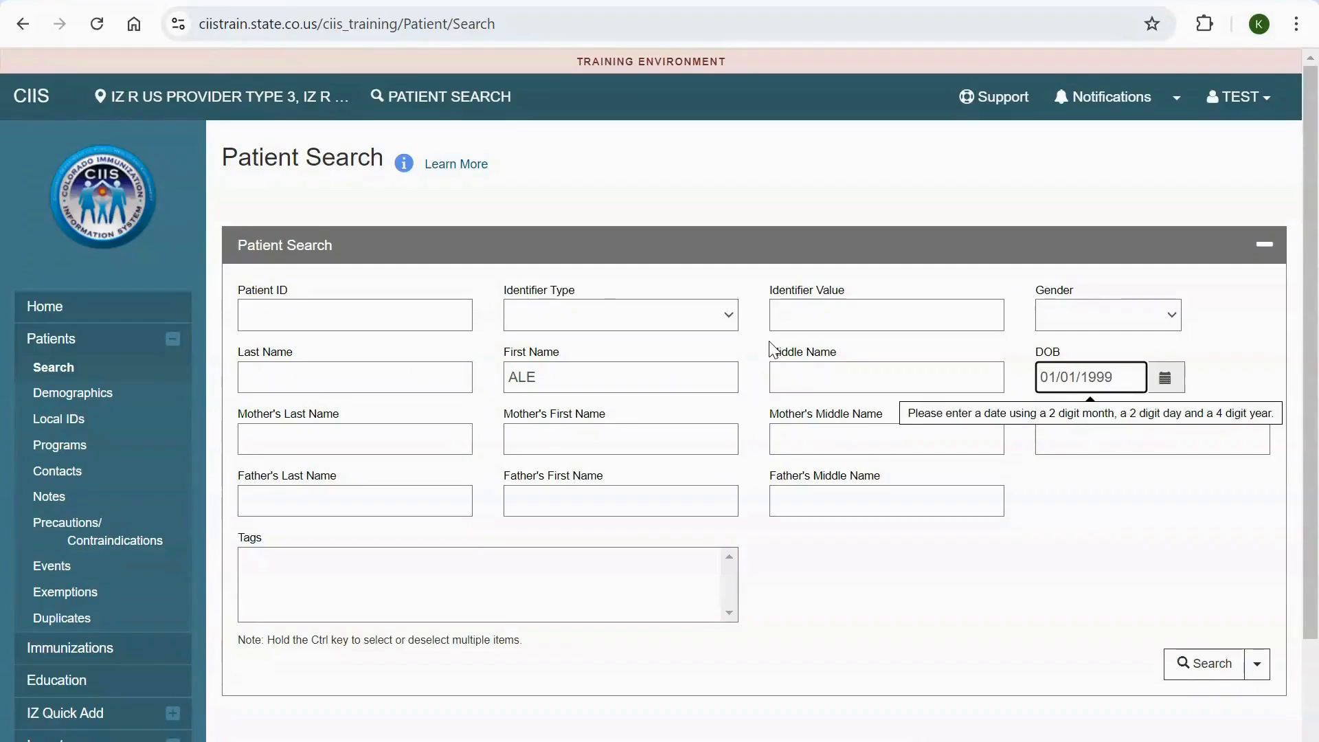
{"action": "left_click", "coordinate": [1122, 604]}
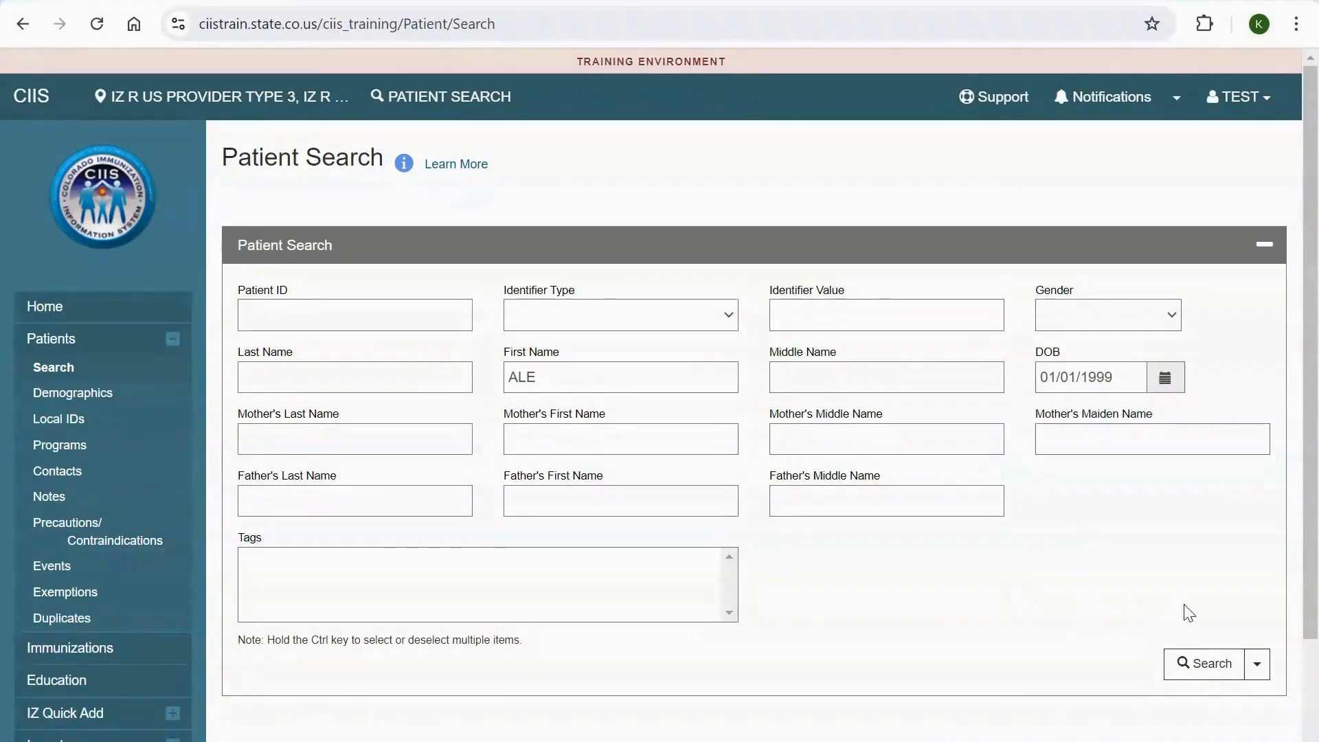
{"action": "left_click", "coordinate": [1204, 663]}
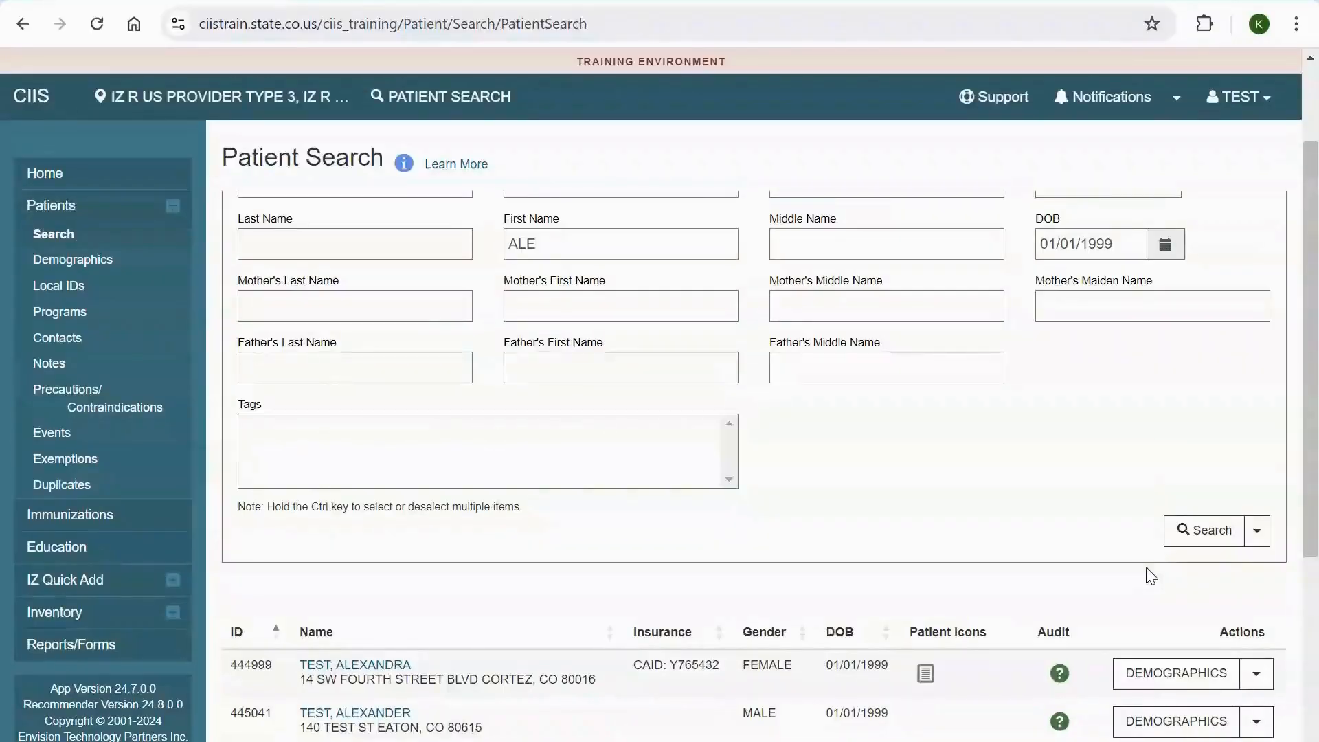
Preview the details of the fourth patient in the search results and close the preview
{"action": "scroll", "coordinate": [1055, 481], "scroll_direction": "down", "scroll_amount": 1}
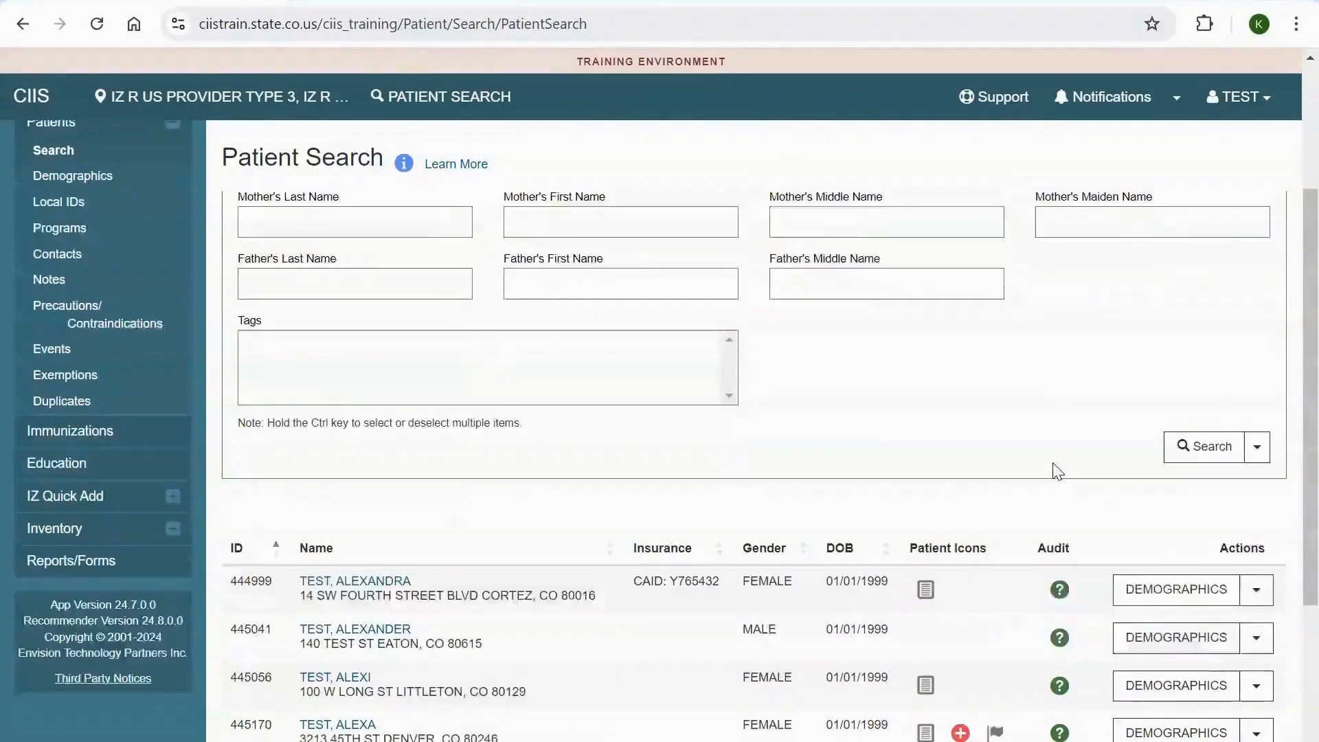
{"action": "scroll", "coordinate": [993, 512], "scroll_direction": "down", "scroll_amount": 4}
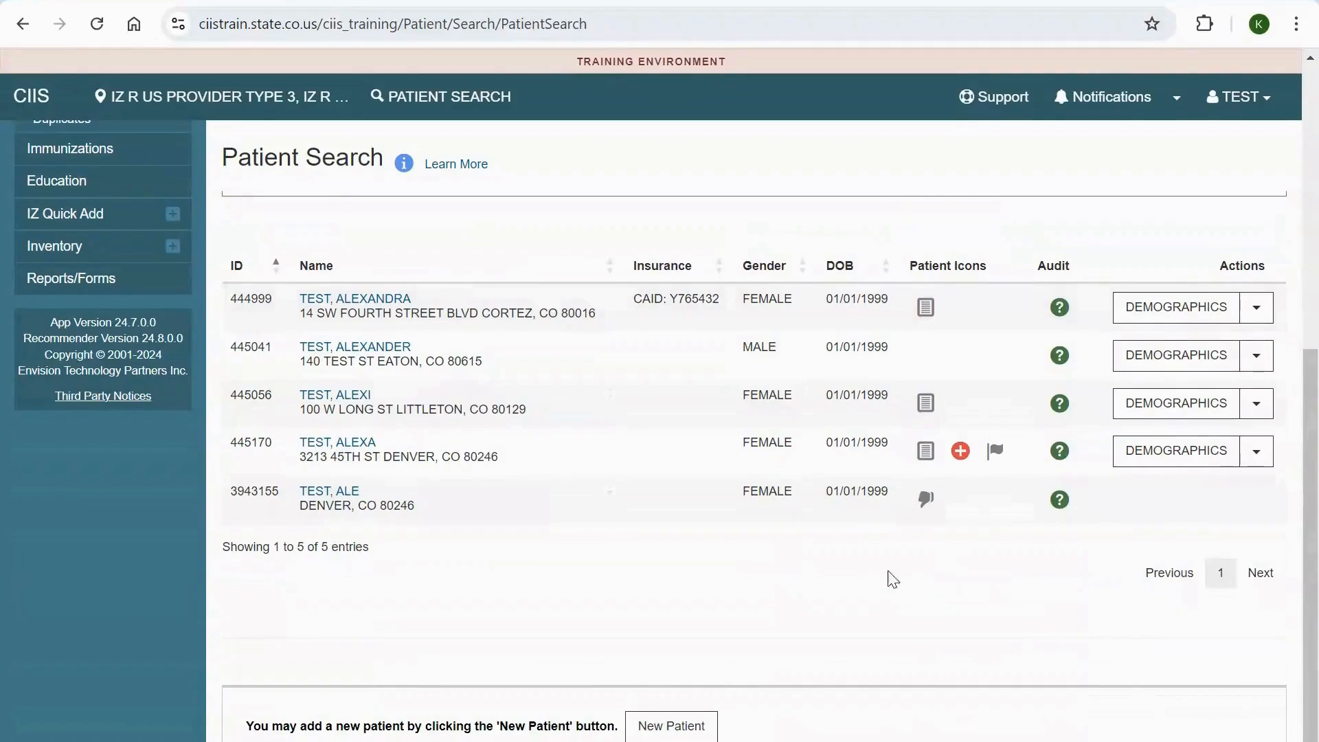
{"action": "left_click", "coordinate": [316, 445]}
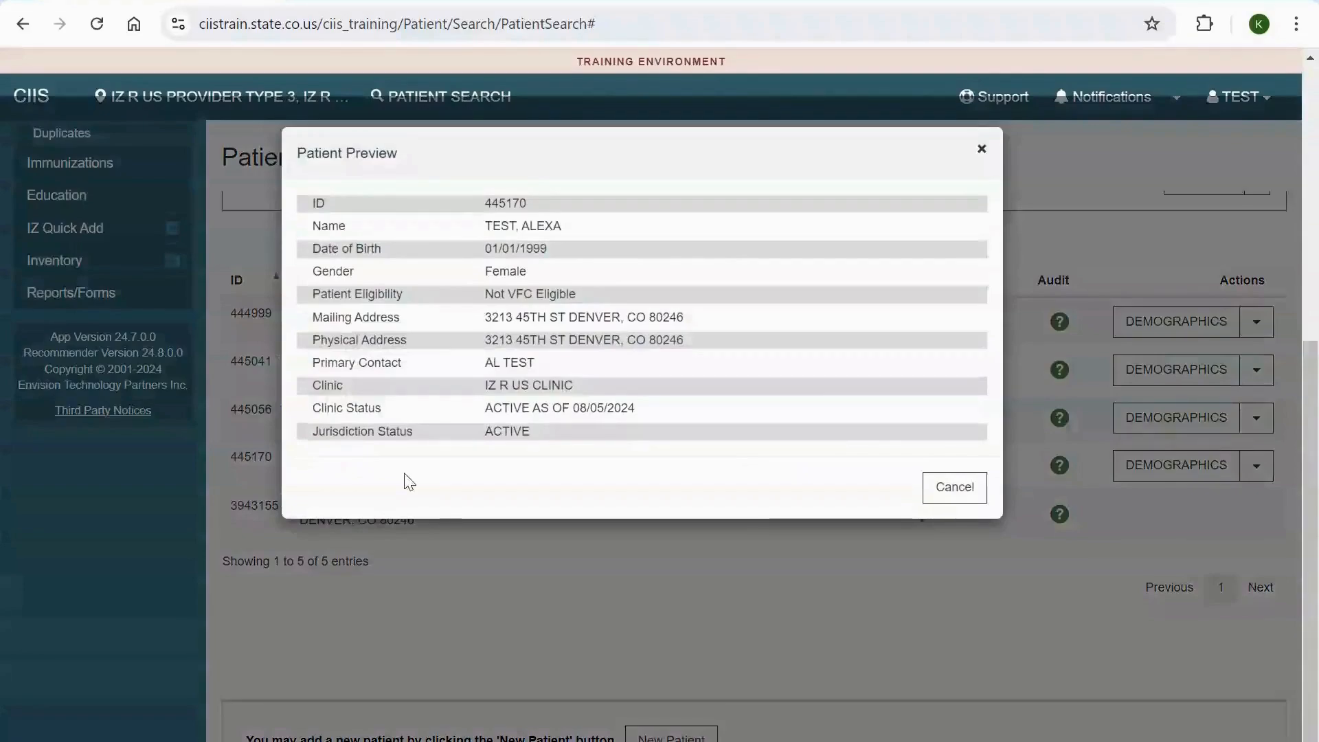
{"action": "left_click", "coordinate": [952, 490]}
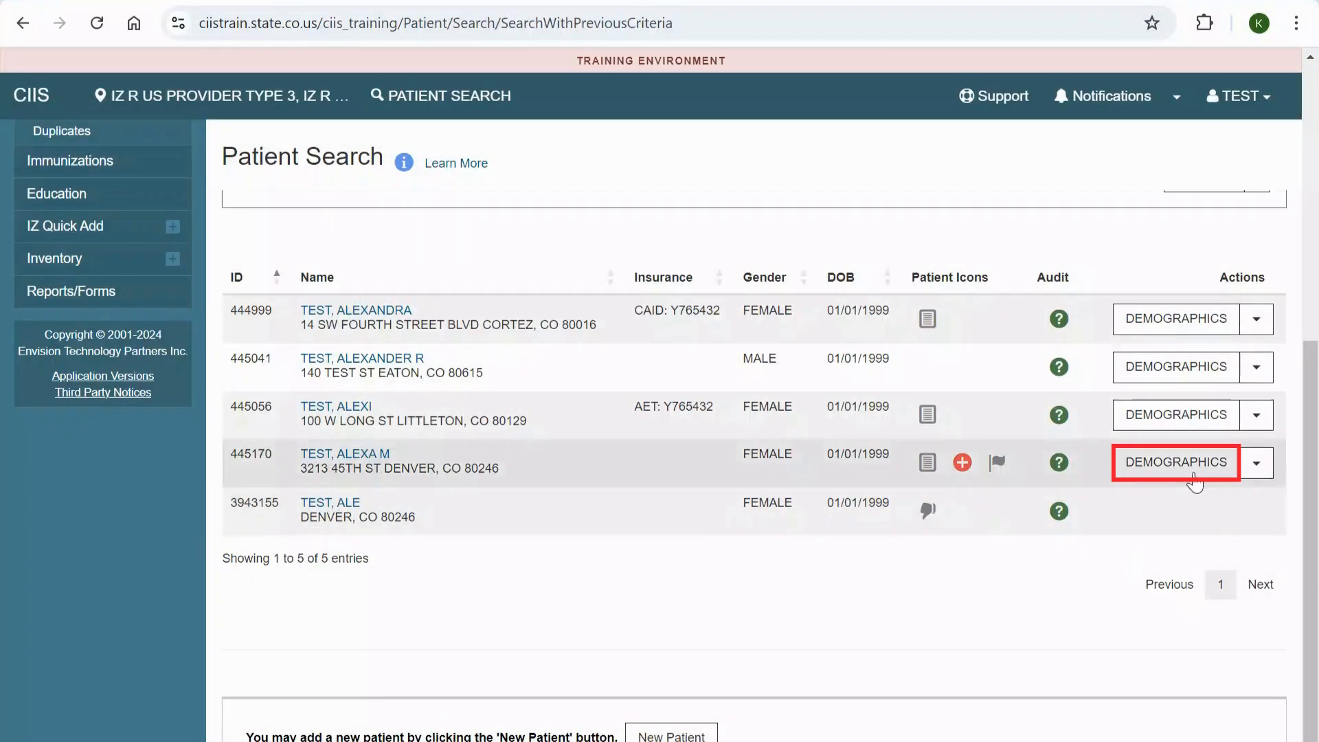
Check the actions available for the fourth patient in the results and open that patient's demographics record
{"action": "left_click", "coordinate": [1257, 464]}
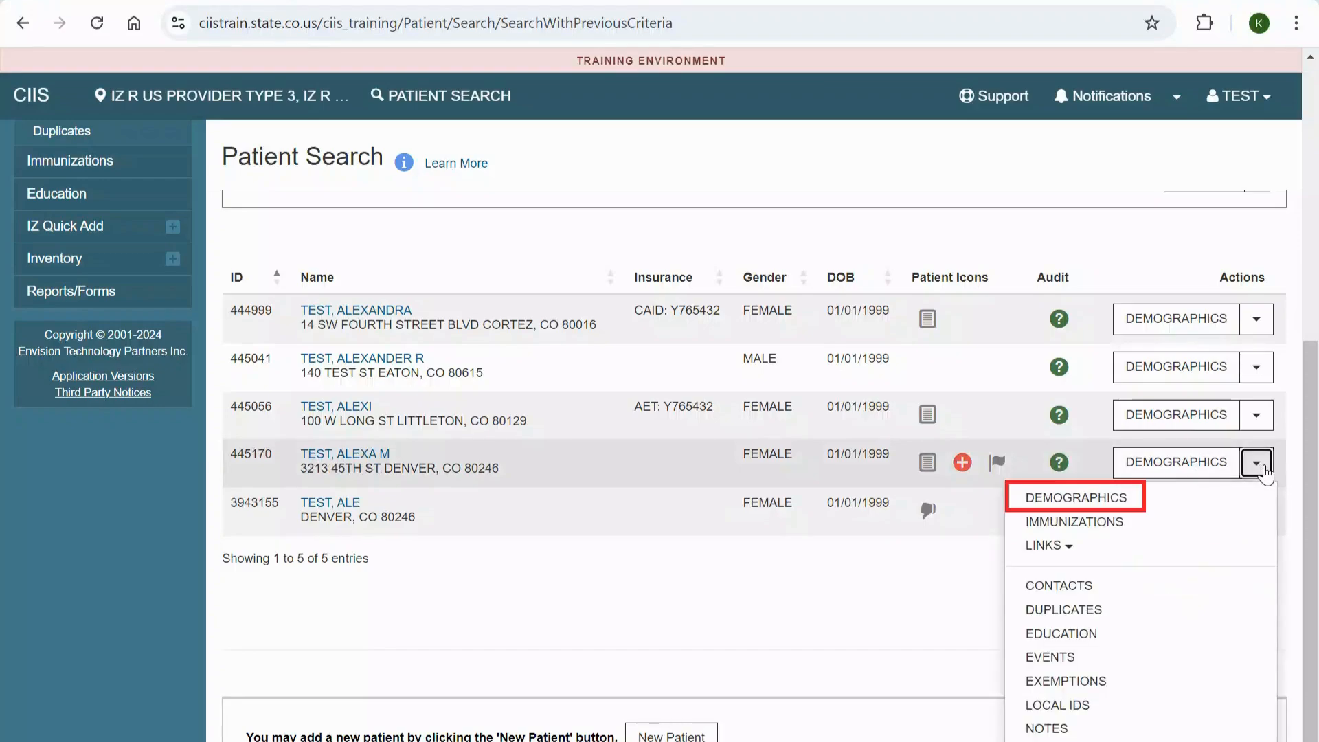
{"action": "left_click", "coordinate": [1263, 467]}
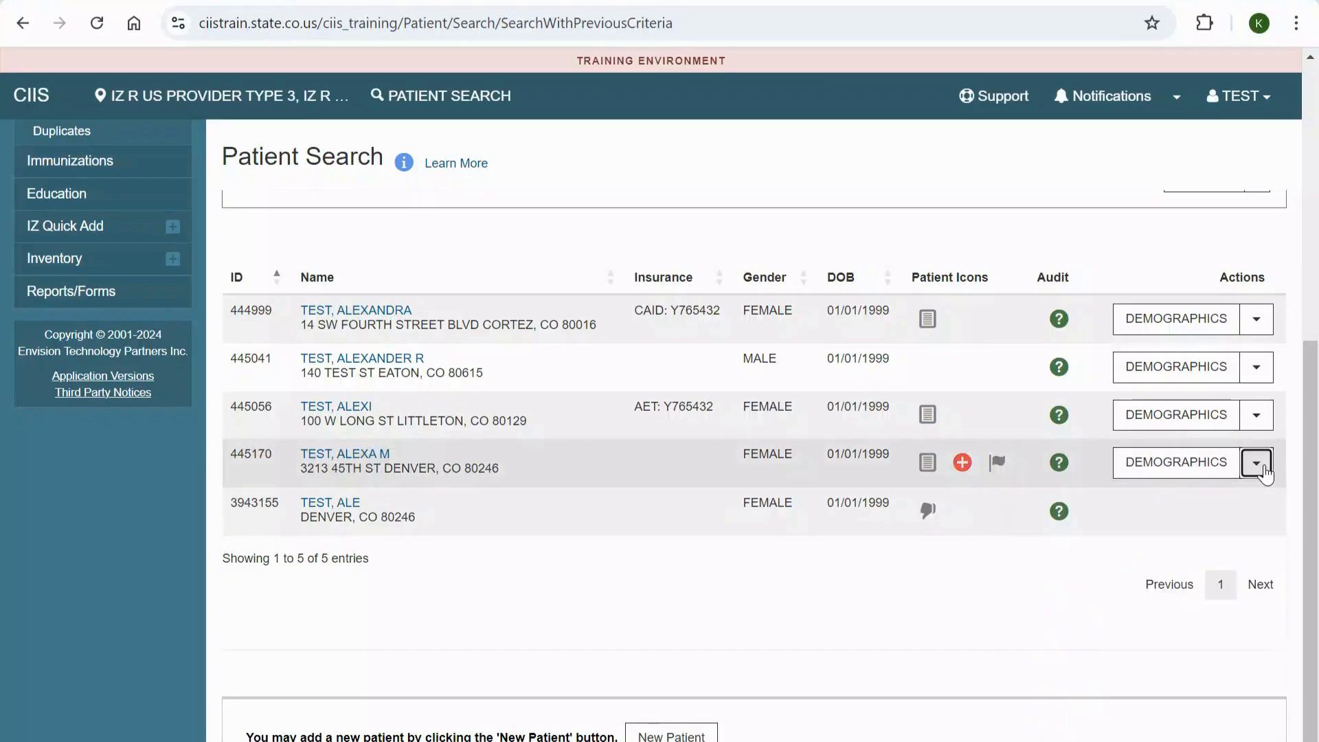
{"action": "left_click", "coordinate": [646, 466]}
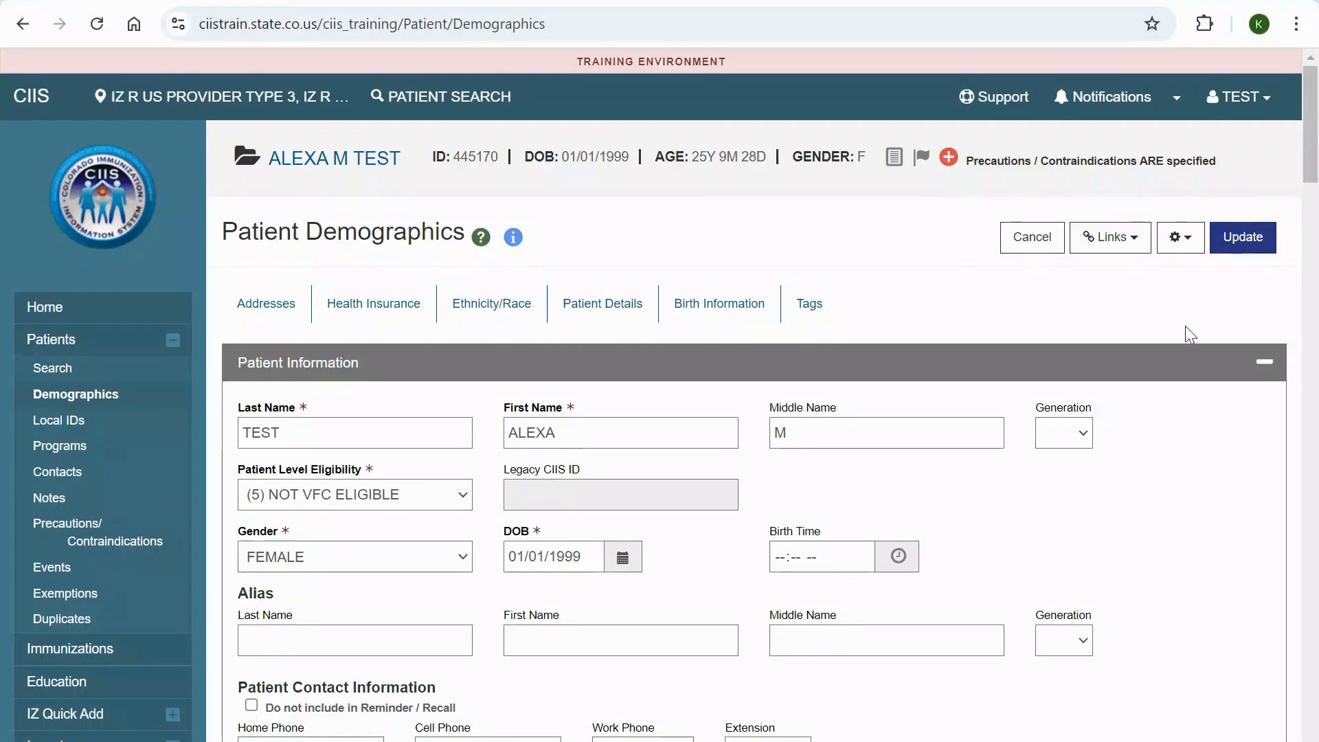
Collapse the Patient Information and Addresses sections of the demographics record and expand both again
{"action": "scroll", "coordinate": [1314, 176], "scroll_direction": "down", "scroll_amount": 2}
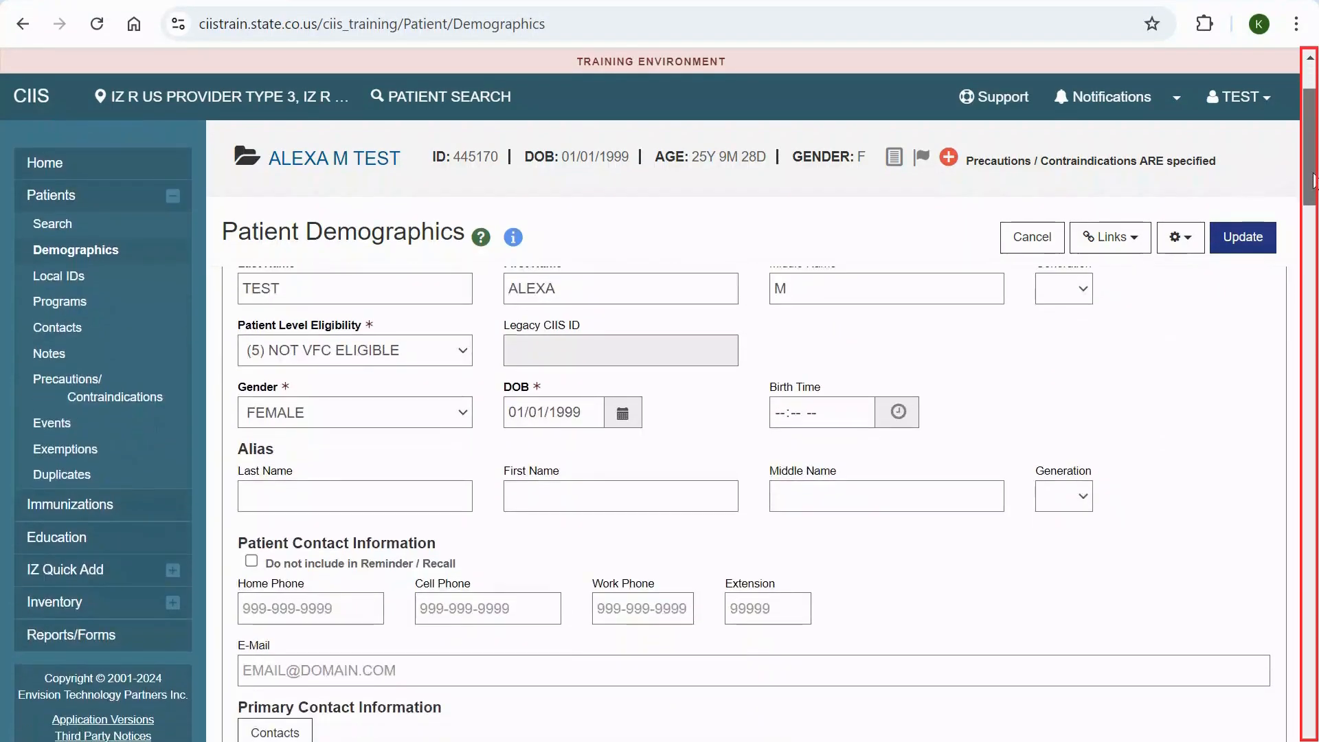
{"action": "scroll", "coordinate": [1313, 176], "scroll_direction": "up", "scroll_amount": 2}
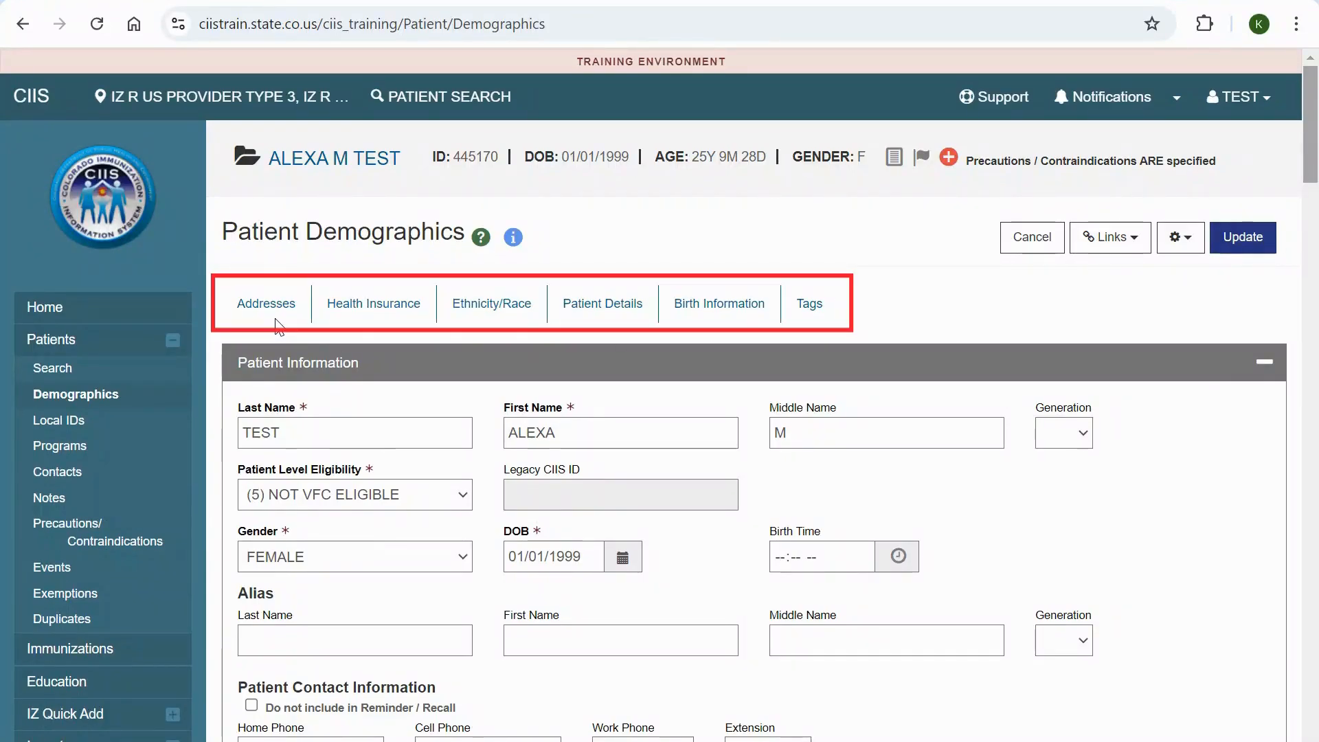
{"action": "left_click", "coordinate": [1266, 372]}
{"action": "left_click", "coordinate": [1267, 422]}
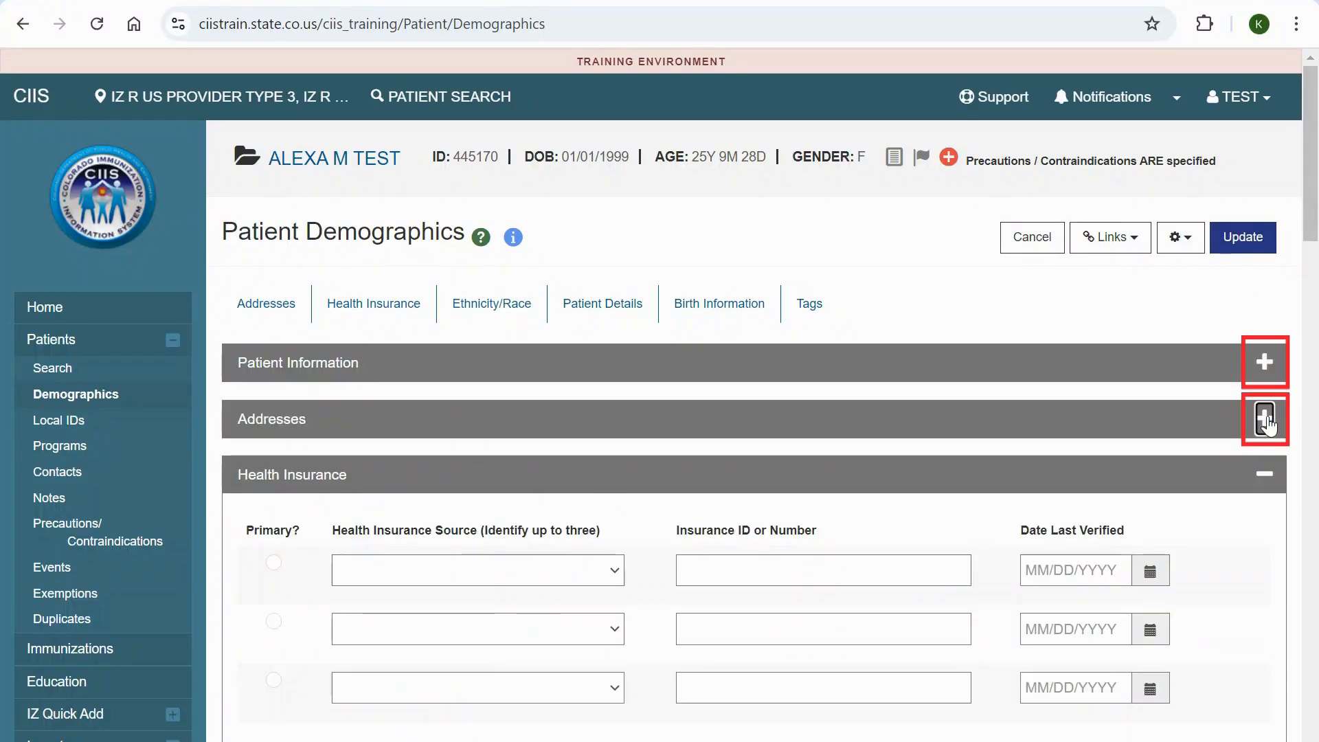
{"action": "left_click", "coordinate": [1267, 421]}
{"action": "left_click", "coordinate": [1267, 364]}
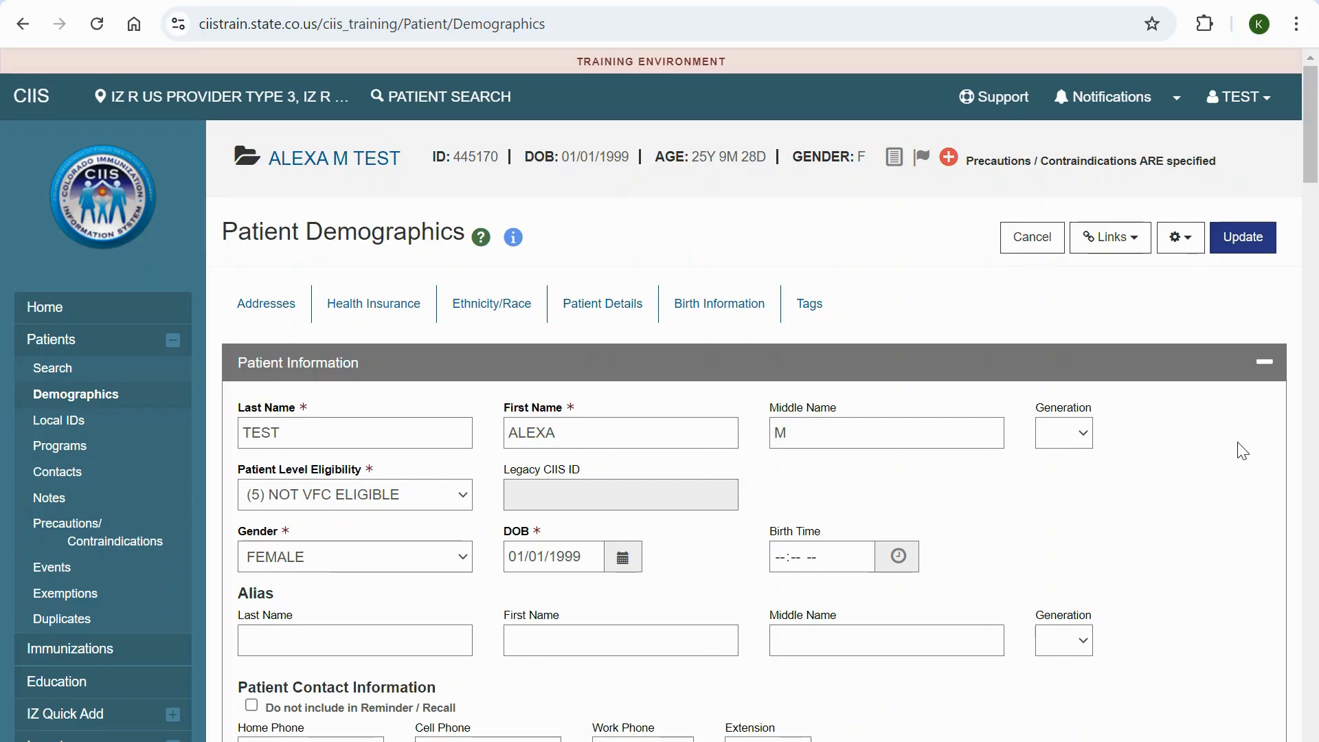
Review the Patient Information, Addresses and Health Insurance sections, including the required name, eligibility, gender, birth date and mailing address fields
{"action": "scroll", "coordinate": [1173, 525], "scroll_direction": "down", "scroll_amount": 1}
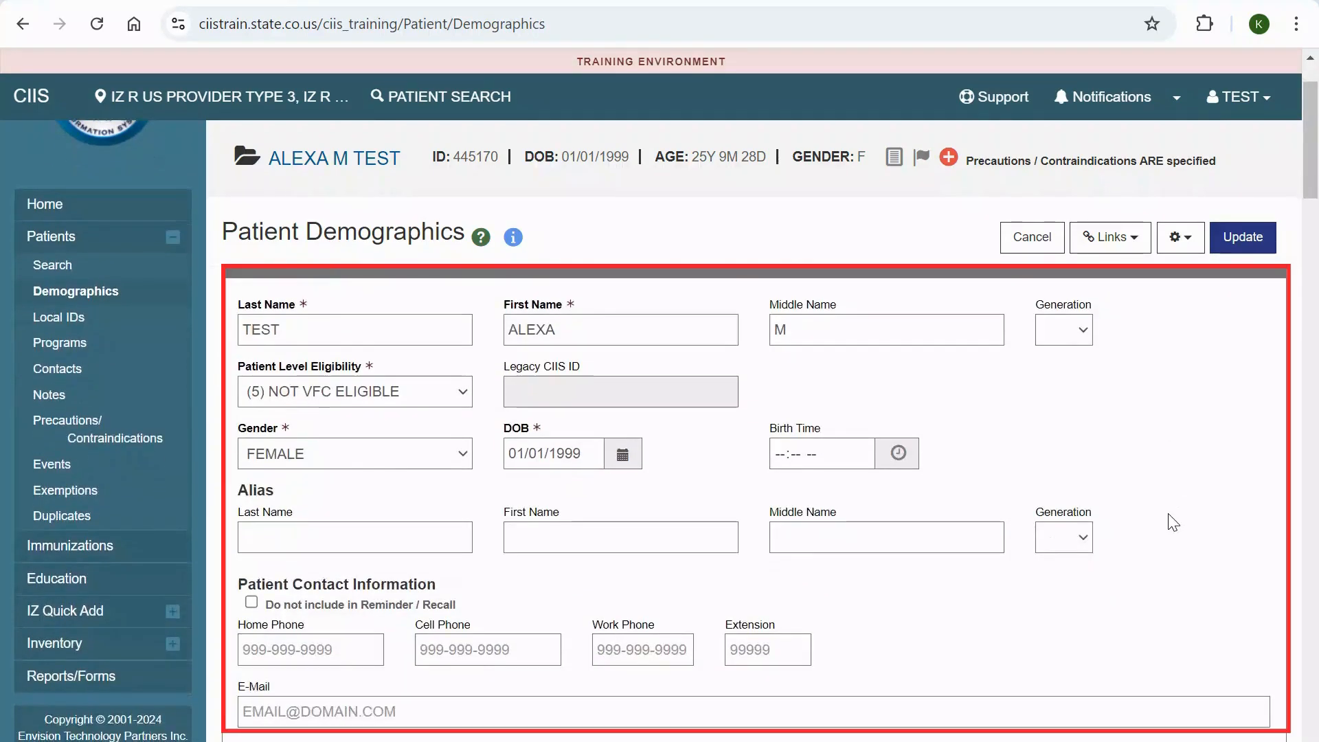
{"action": "scroll", "coordinate": [1174, 522], "scroll_direction": "down", "scroll_amount": 10}
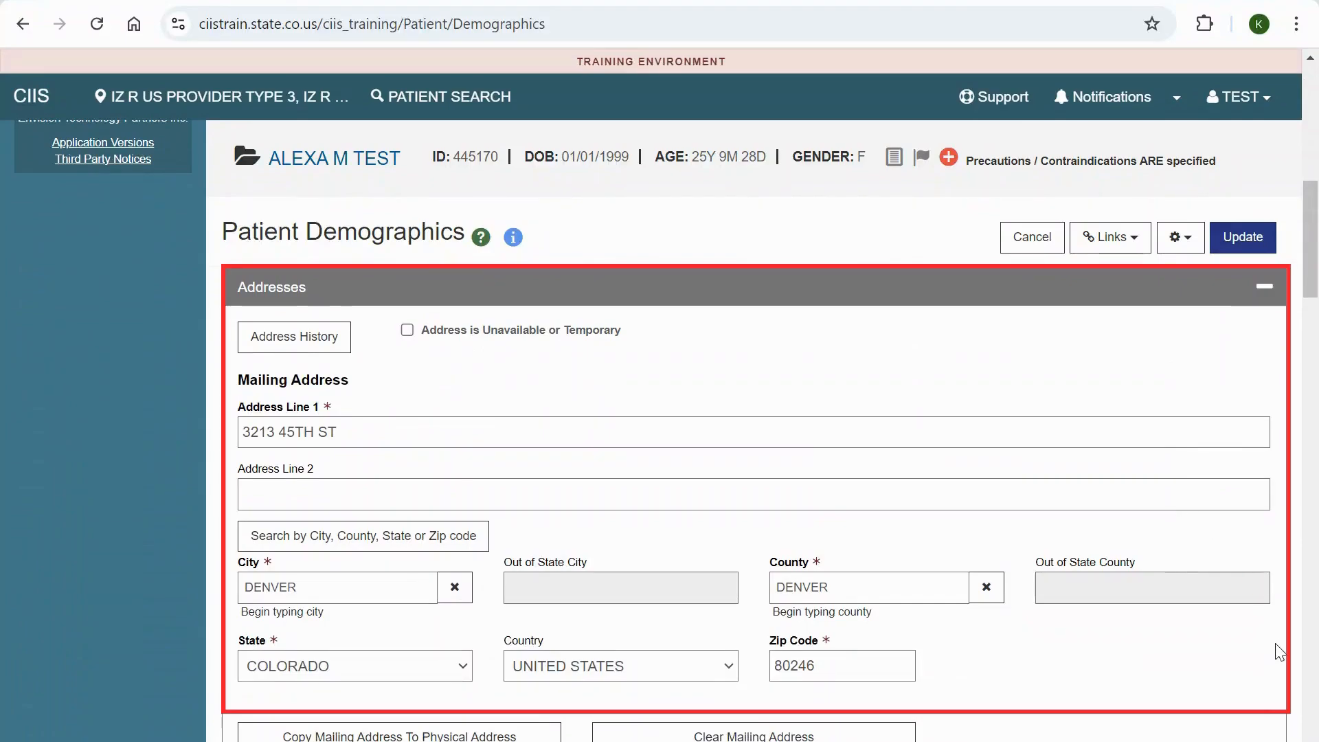
{"action": "scroll", "coordinate": [1278, 651], "scroll_direction": "down", "scroll_amount": 14}
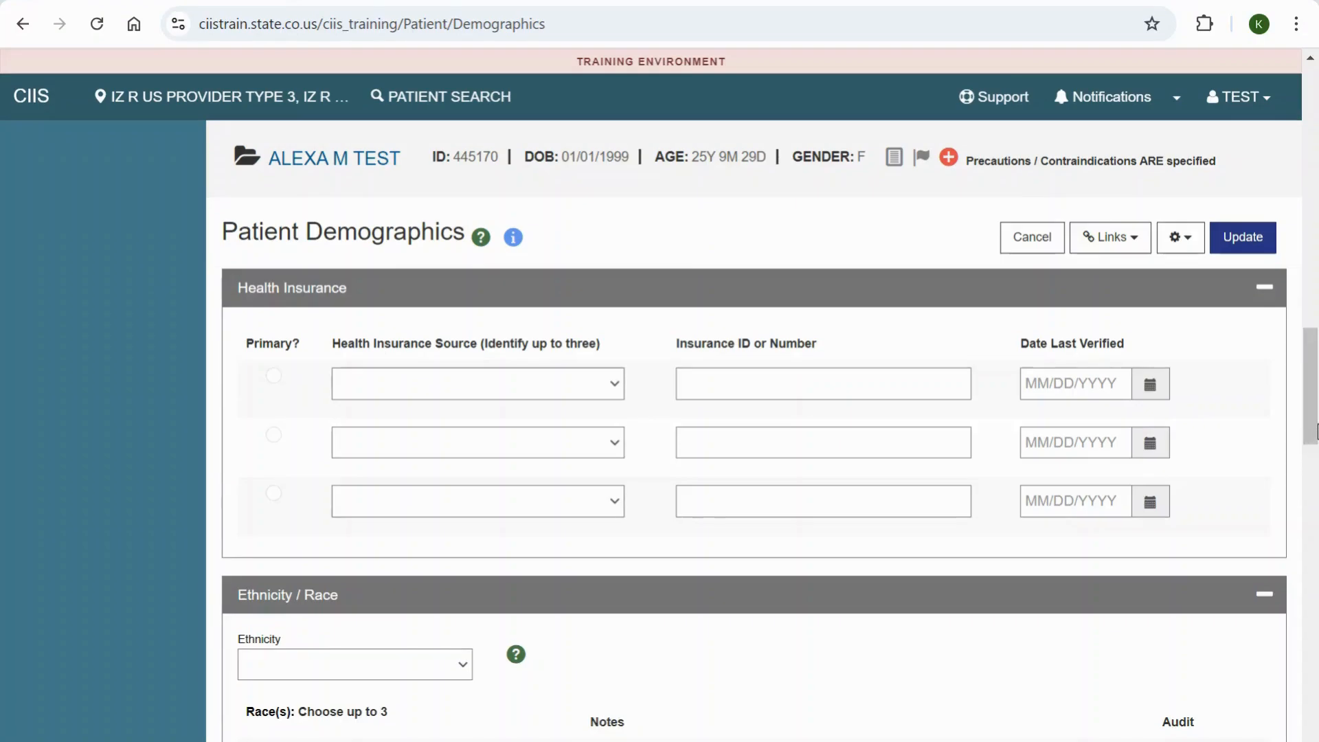
{"action": "left_click_drag", "start_coordinate": [1311, 423], "coordinate": [1289, 185]}
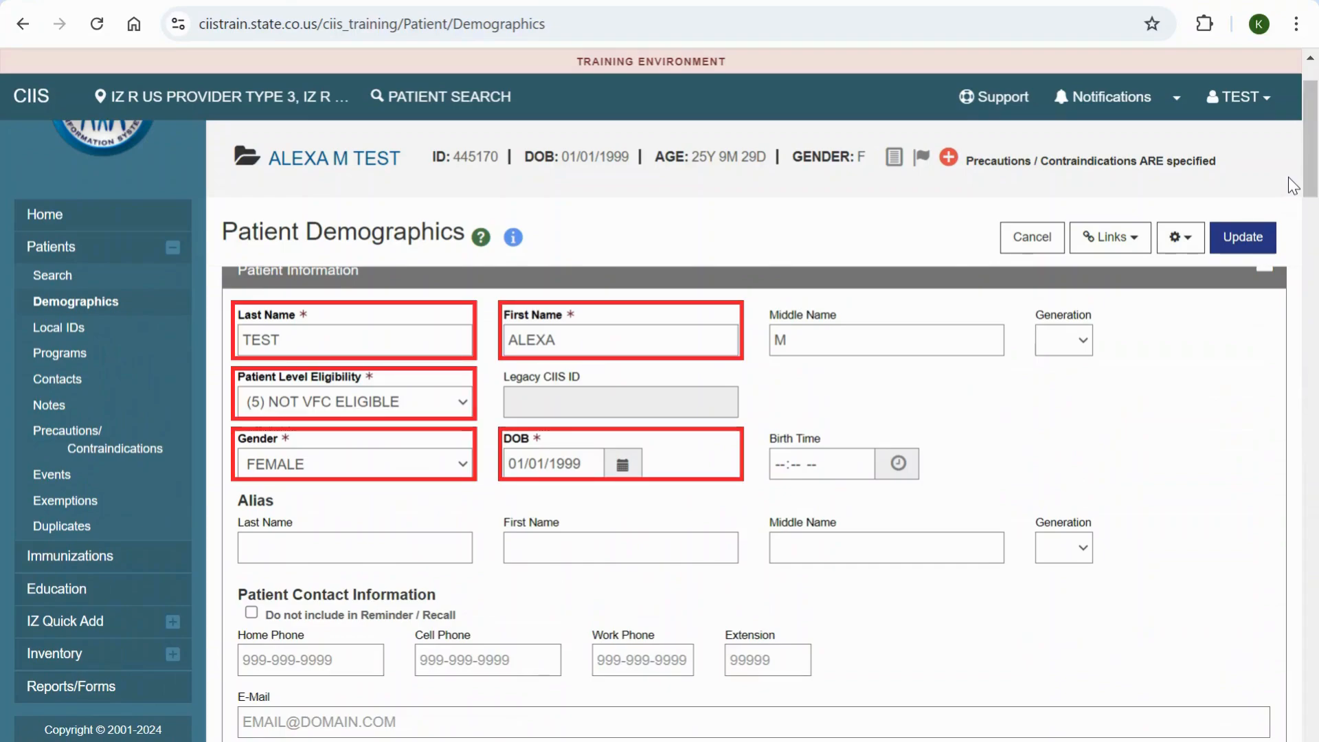
{"action": "scroll", "coordinate": [1099, 507], "scroll_direction": "down", "scroll_amount": 10}
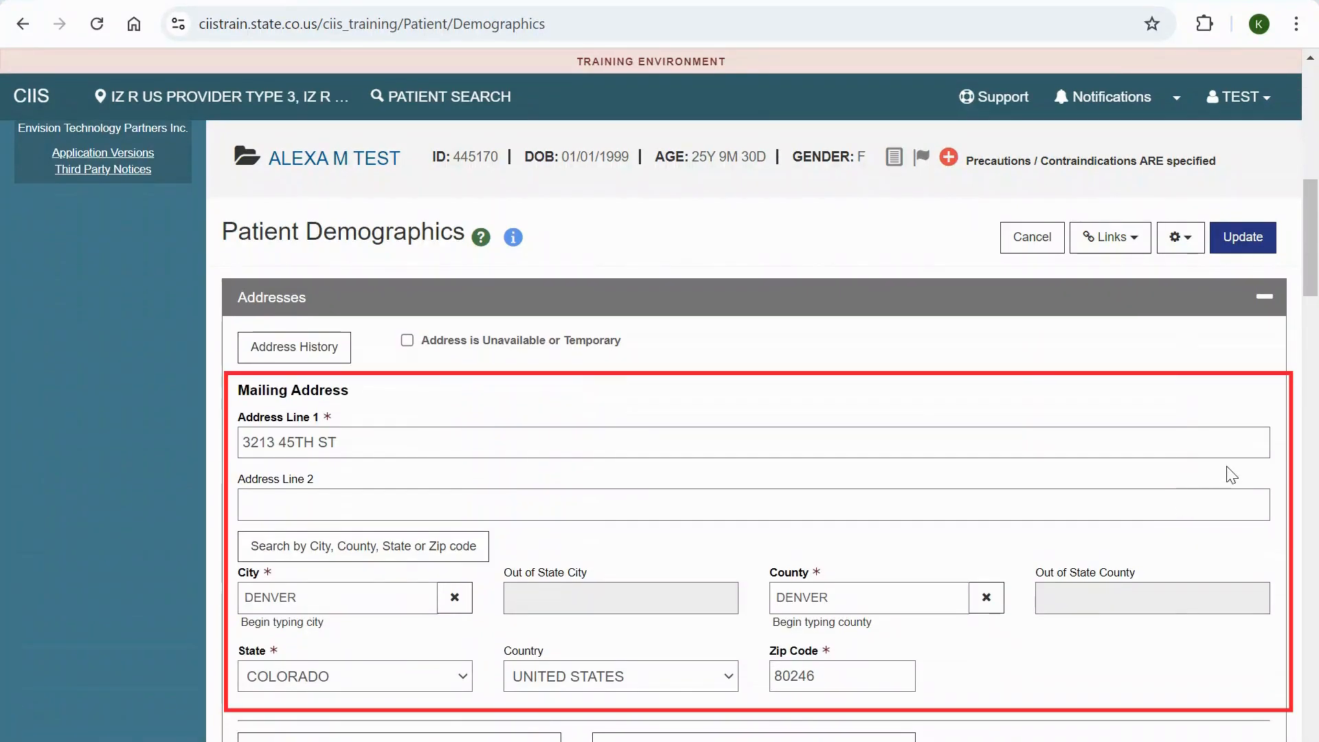
Enter the patient's cell phone number and e-mail address in the Patient Contact Information section
{"action": "left_click_drag", "start_coordinate": [1311, 289], "coordinate": [1315, 185]}
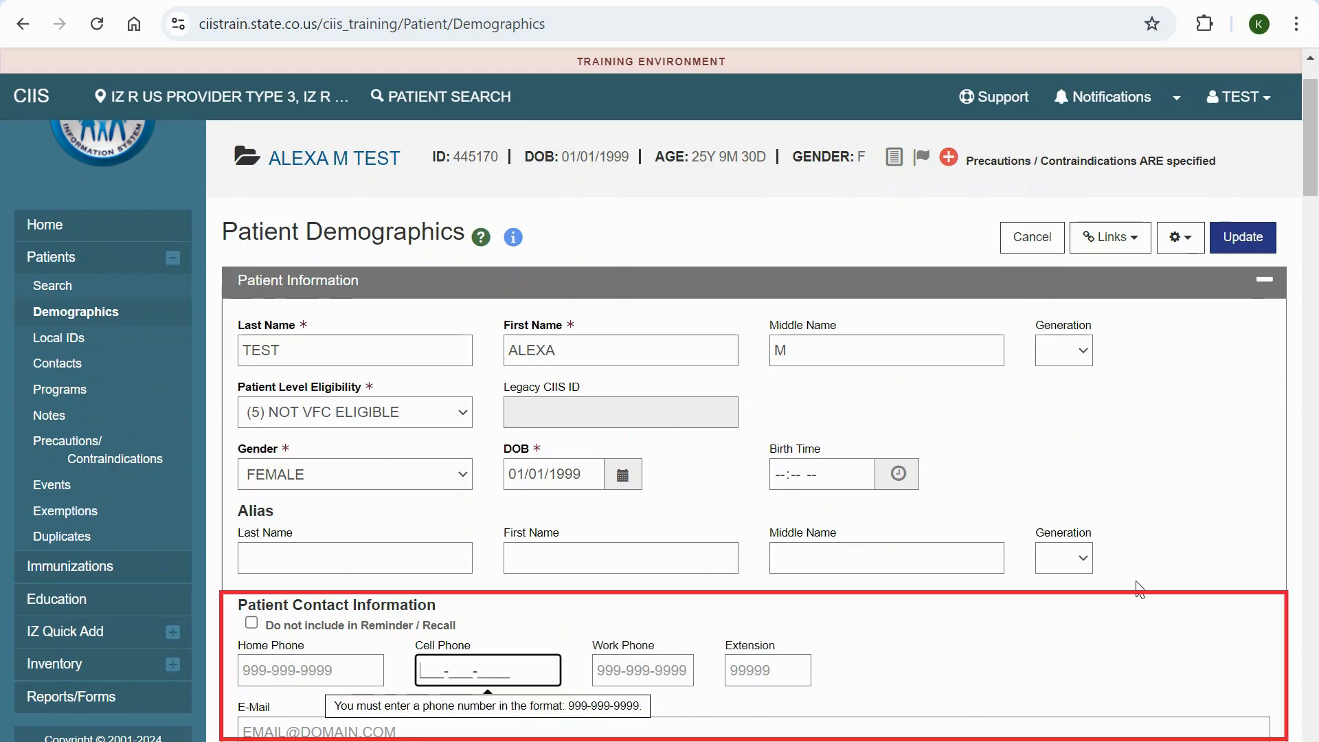
{"action": "type", "text": "123-456-7890"}
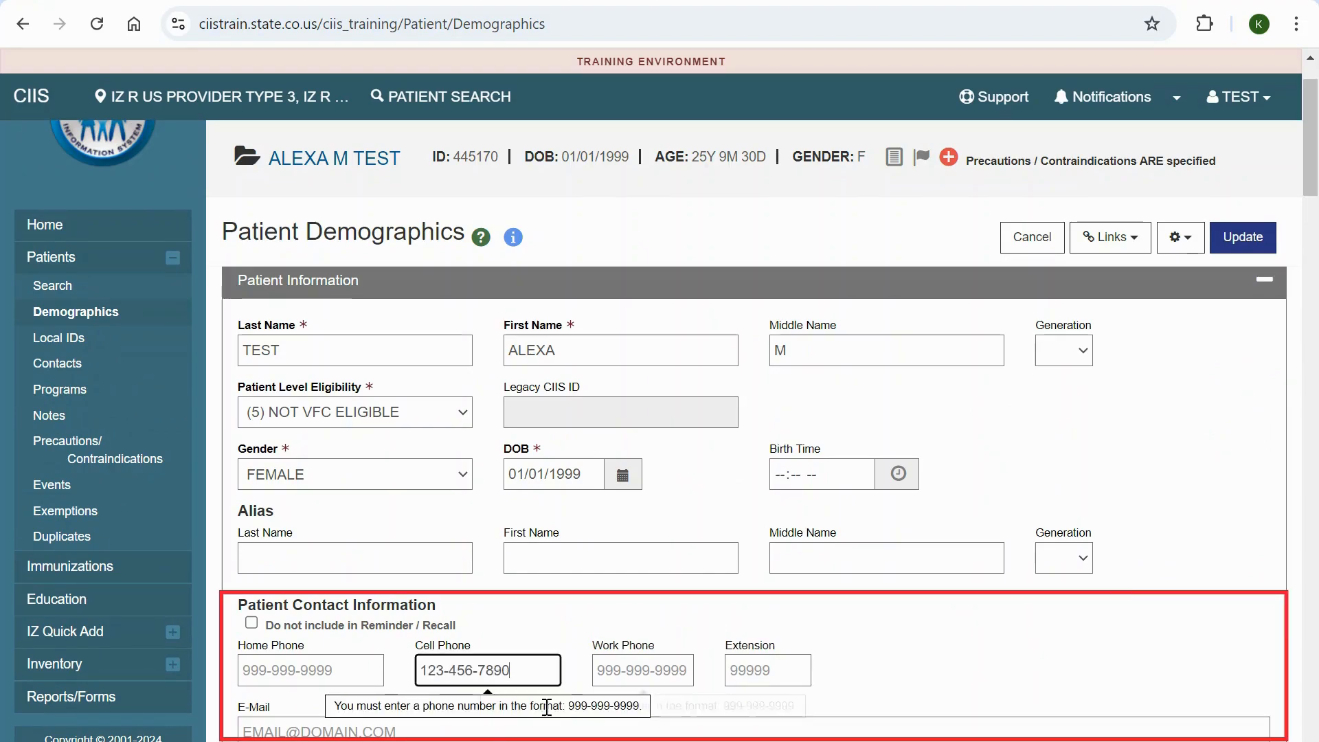
{"action": "left_click", "coordinate": [493, 733]}
{"action": "type", "text": "T"}
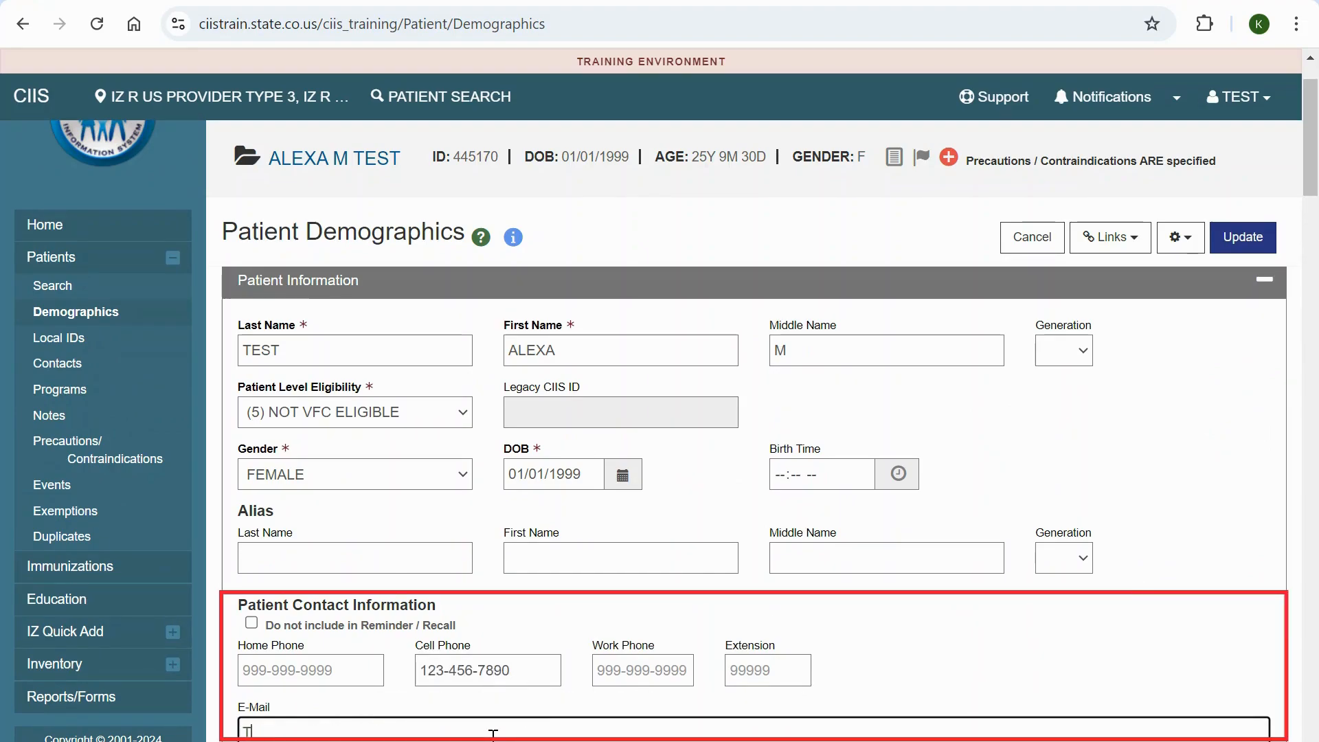
{"action": "type", "text": "EST@TEST.ORG"}
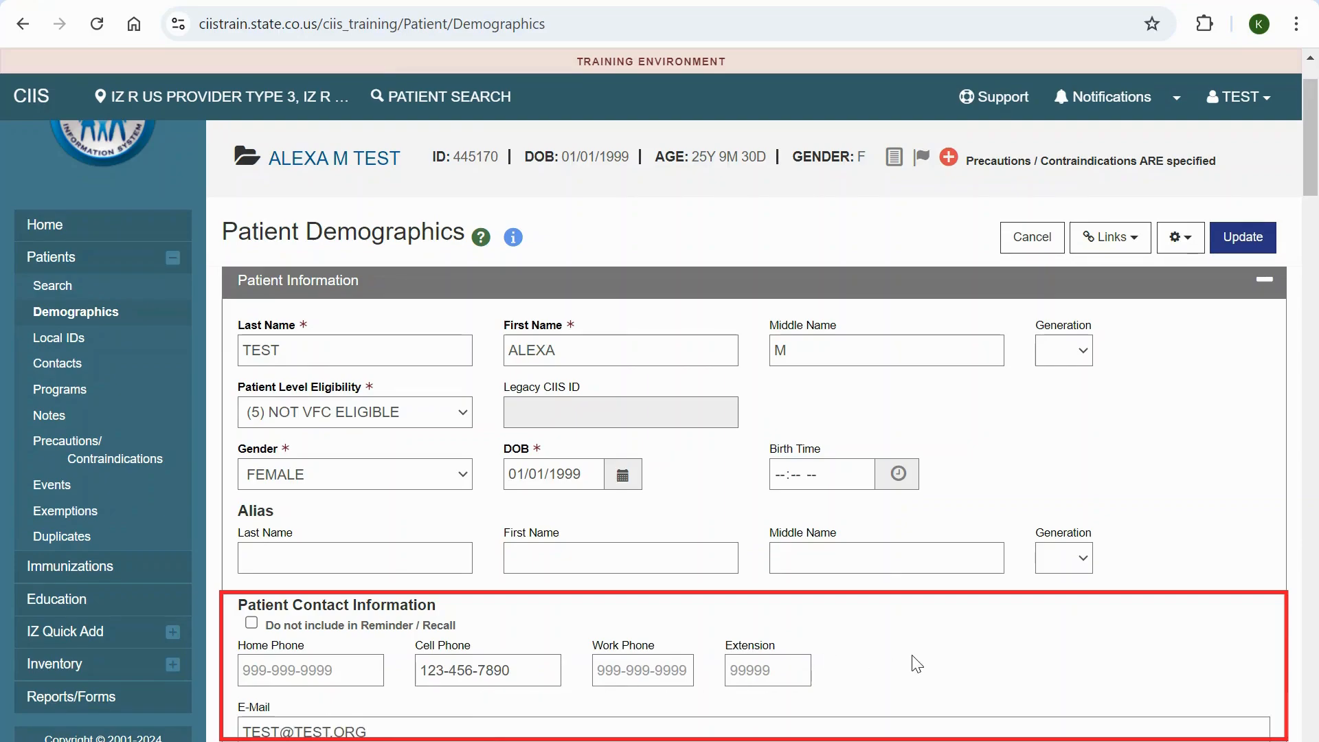
In the Ethnicity / Race section, set the ethnicity to HISPANIC/LATINO and the first race to WHITE
{"action": "scroll", "coordinate": [514, 323], "scroll_direction": "up", "scroll_amount": 2}
{"action": "left_click", "coordinate": [510, 316]}
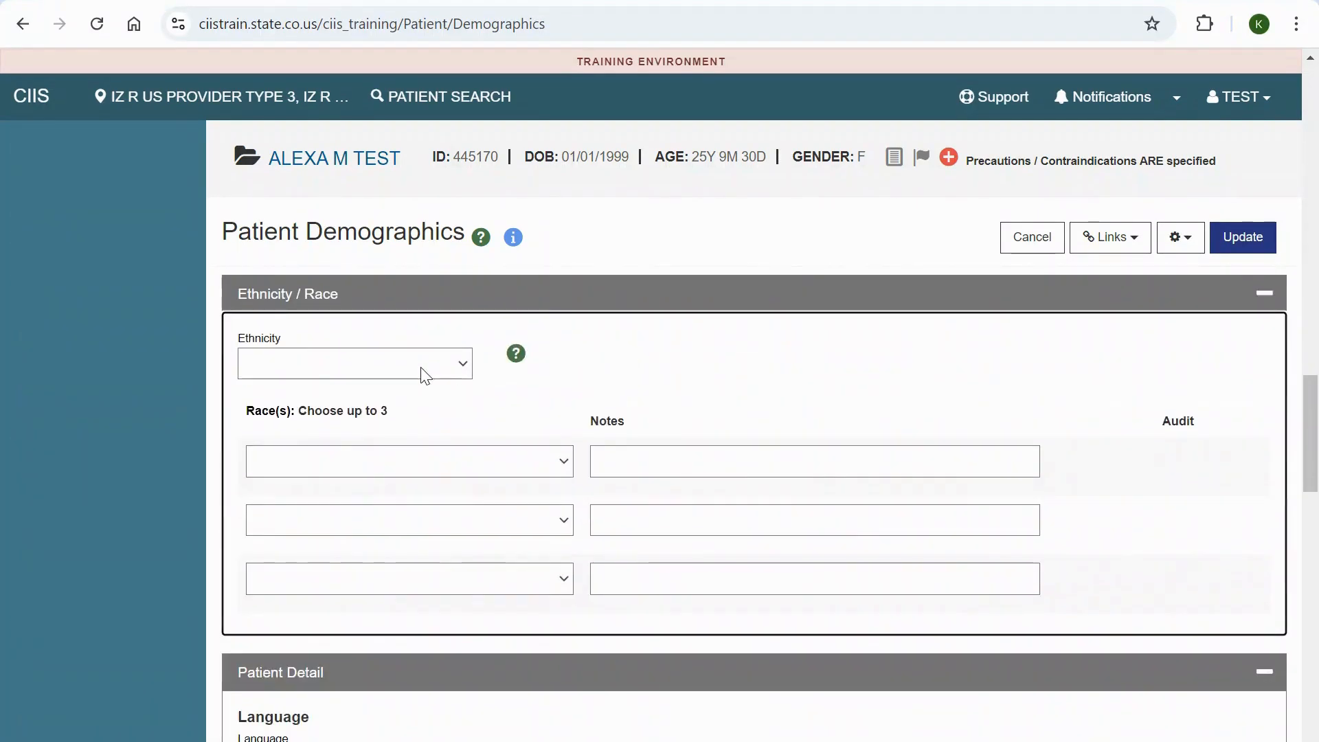
{"action": "left_click", "coordinate": [426, 371]}
{"action": "left_click", "coordinate": [408, 411]}
{"action": "left_click", "coordinate": [446, 461]}
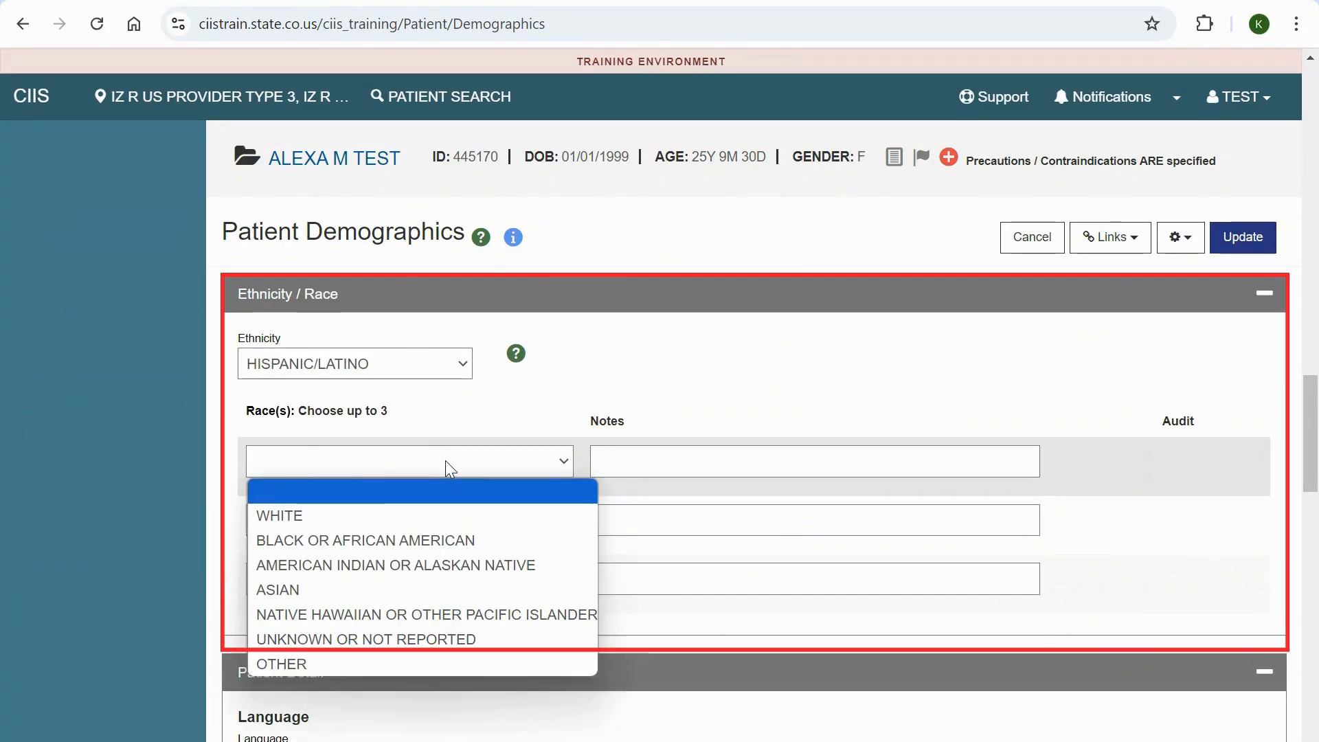
{"action": "left_click", "coordinate": [448, 516]}
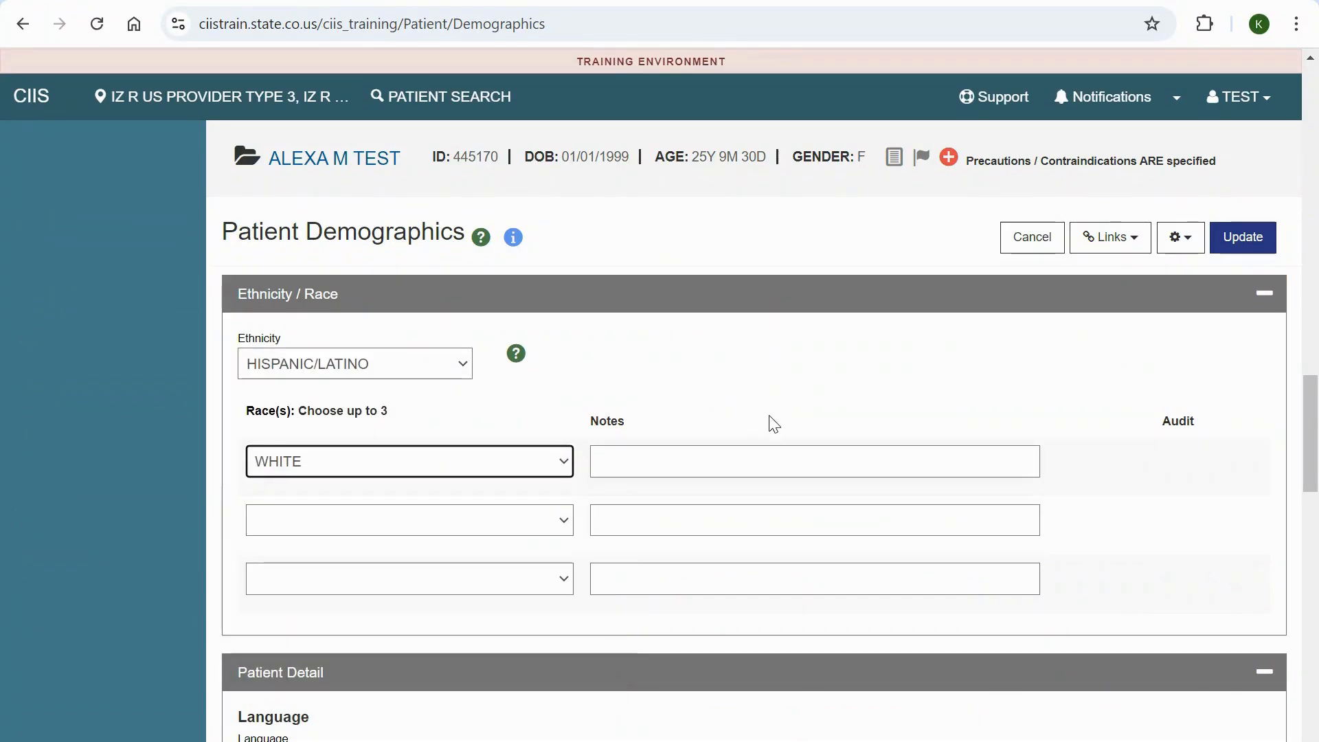
Set the patient's language to SPANISH in Patient Detail and save the updated demographics record
{"action": "scroll", "coordinate": [784, 418], "scroll_direction": "down", "scroll_amount": 4}
{"action": "left_click", "coordinate": [679, 459]}
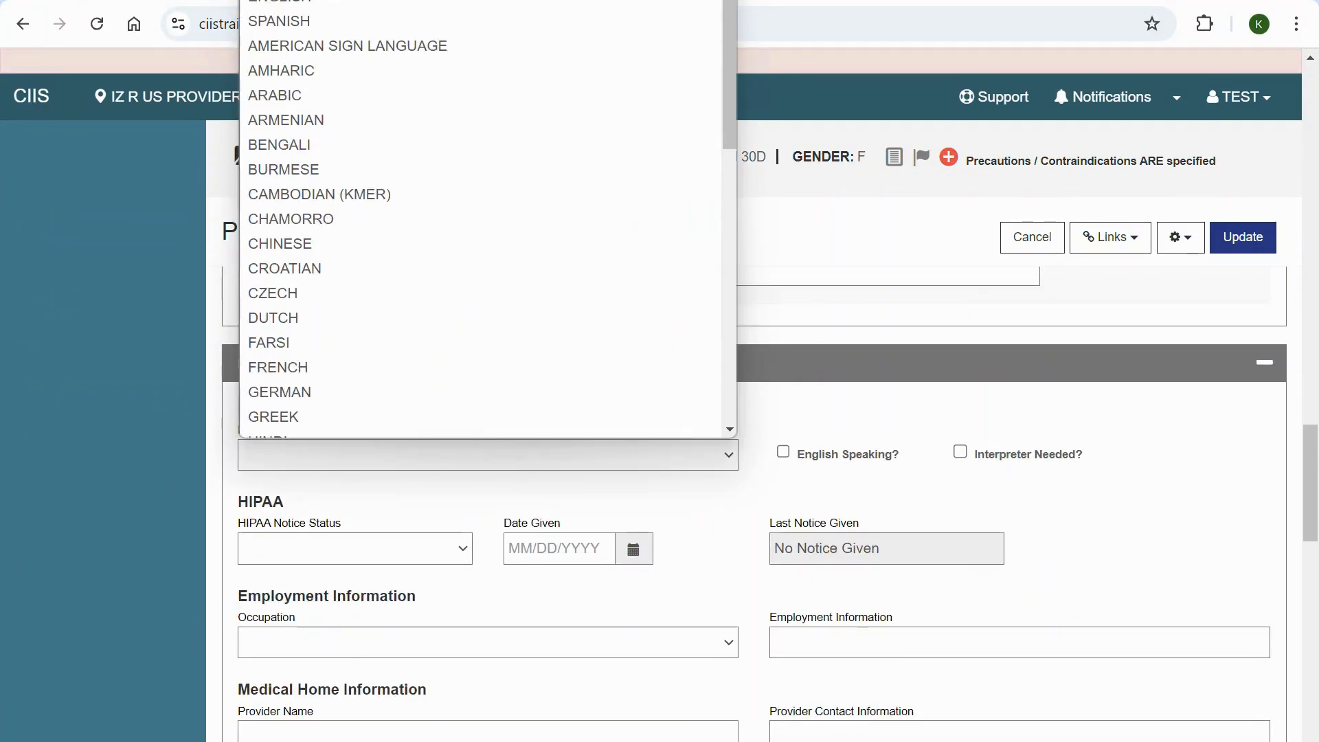
{"action": "left_click", "coordinate": [296, 20]}
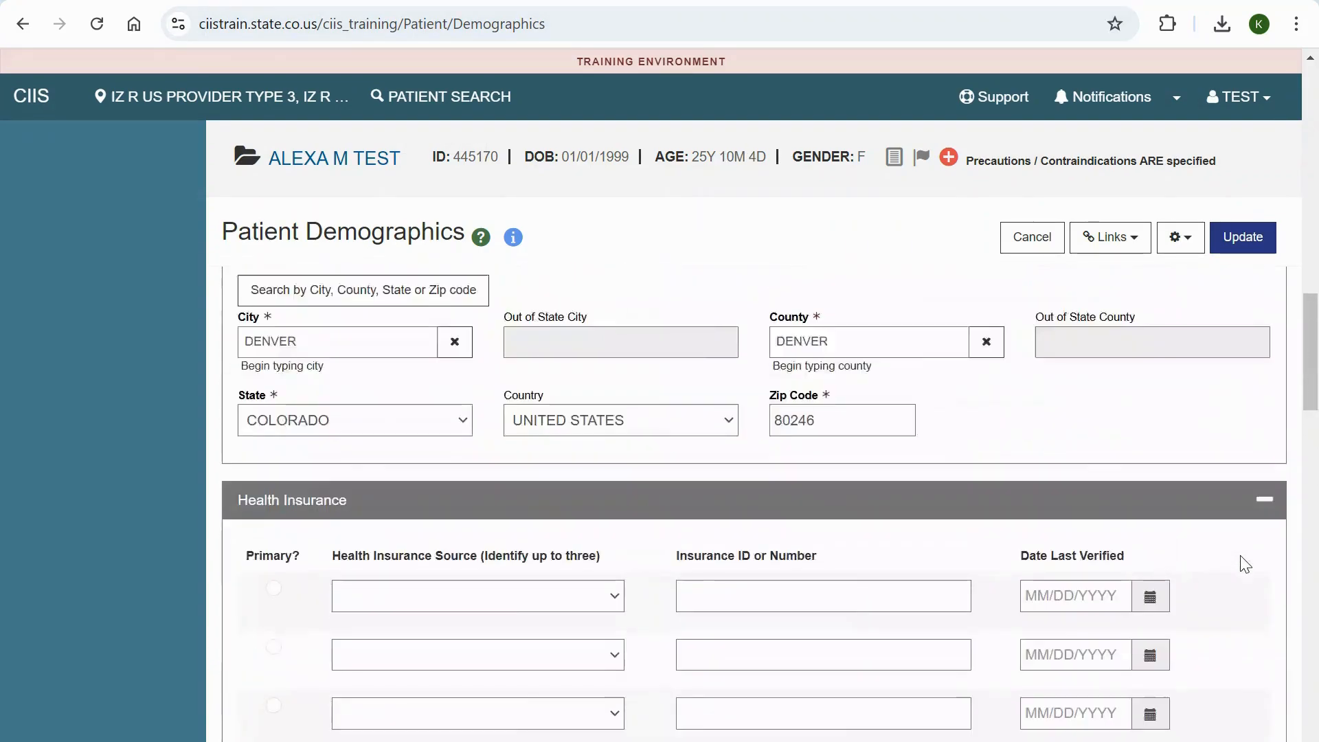
{"action": "scroll", "coordinate": [1246, 565], "scroll_direction": "up", "scroll_amount": 15}
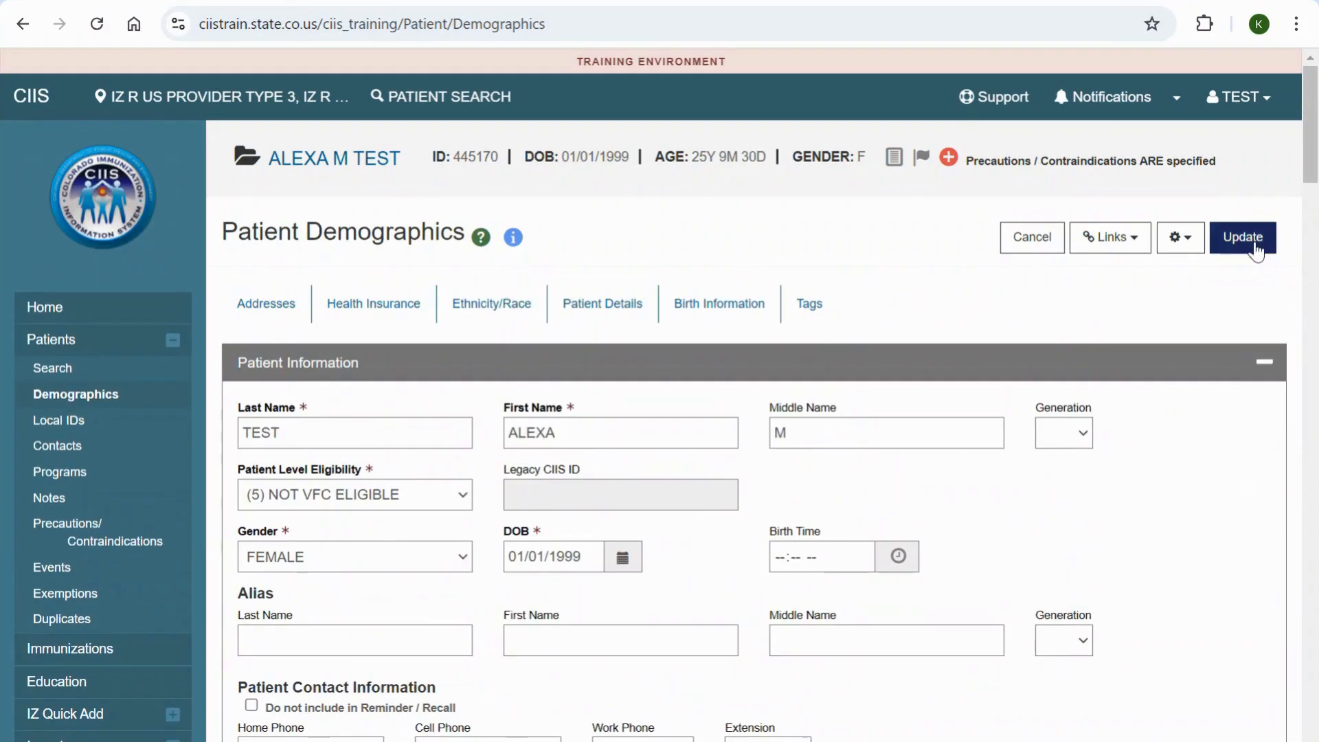
{"action": "left_click", "coordinate": [1240, 247]}
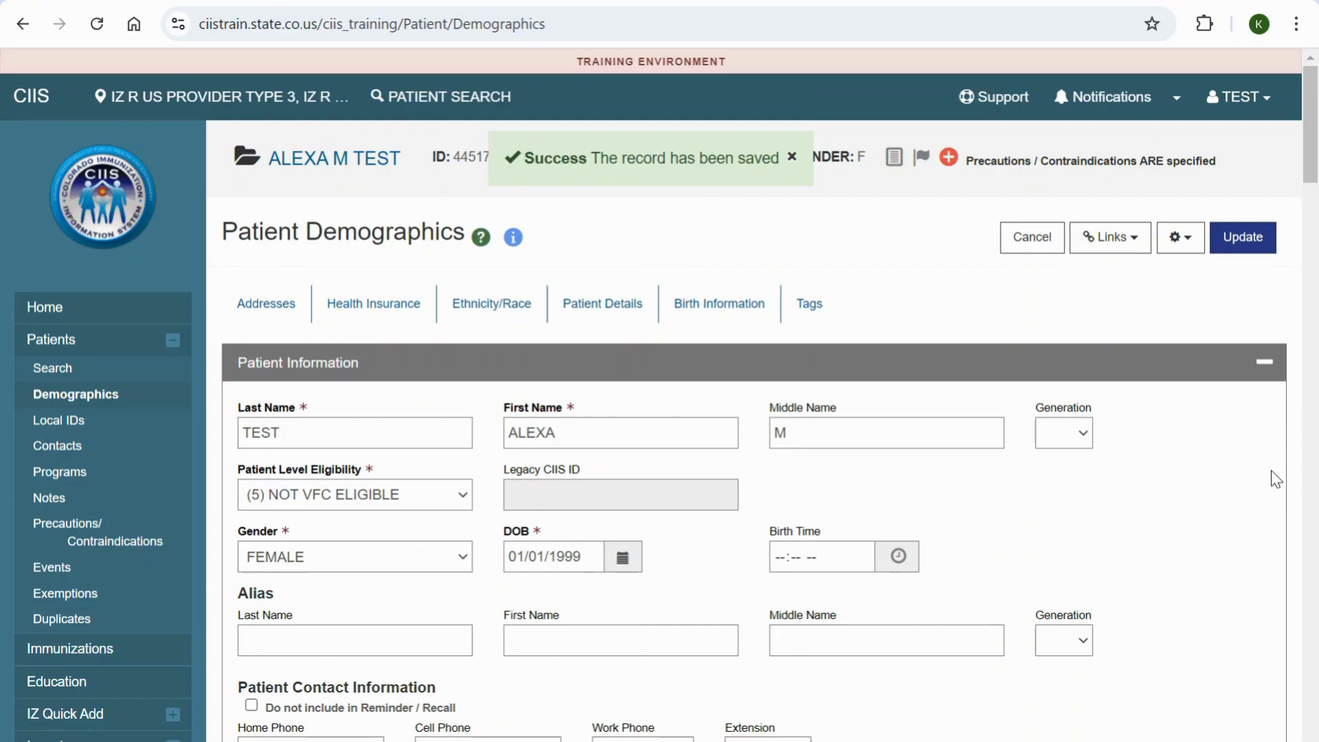
Review the certificates, records and history reports linked from the patient's demographics record
{"action": "left_click", "coordinate": [1134, 241]}
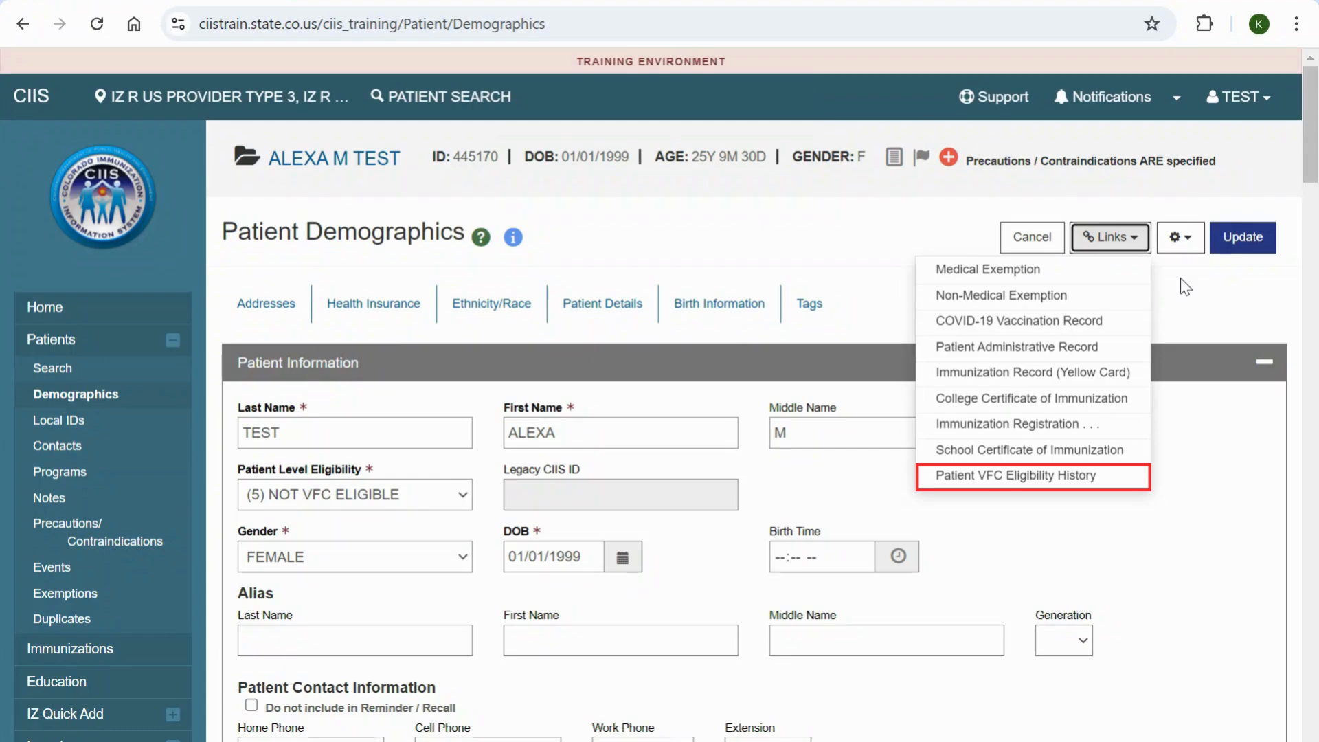
{"action": "left_click", "coordinate": [1134, 249]}
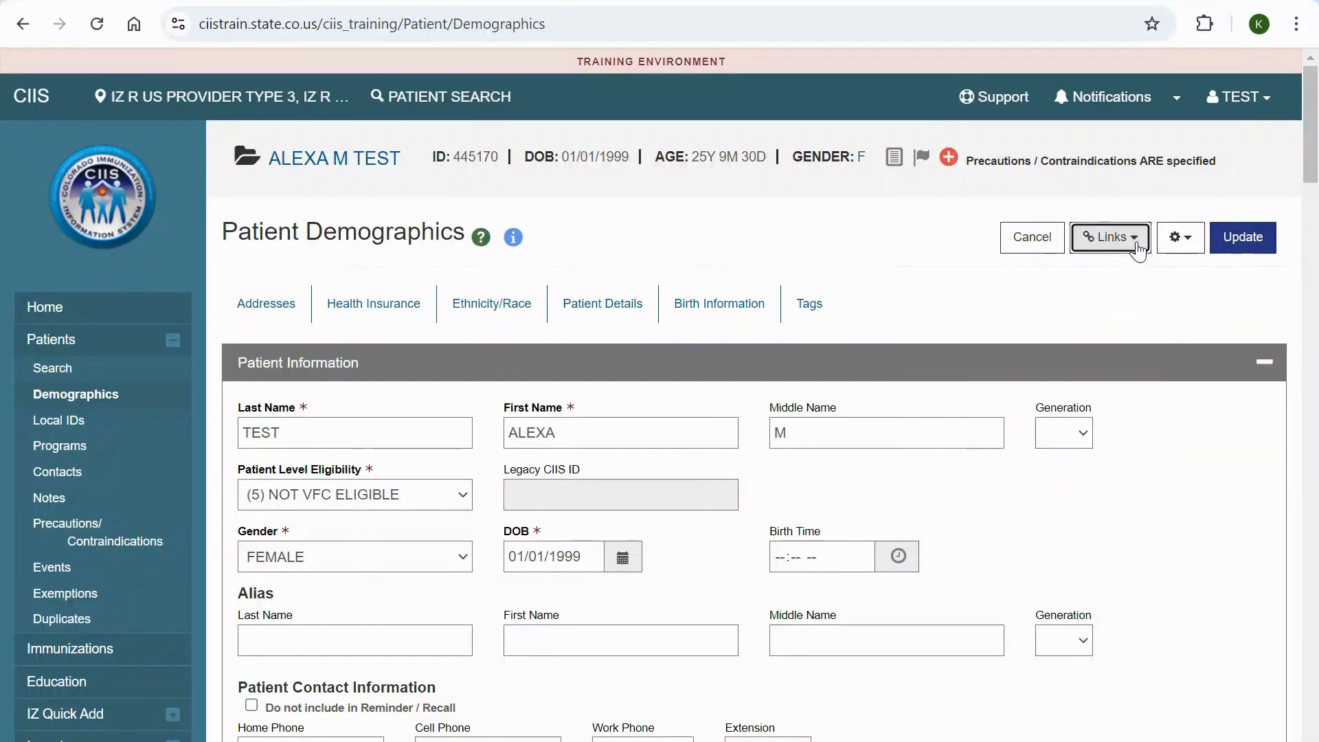
Open the patient's contacts from the demographics record and start a new contact
{"action": "left_click", "coordinate": [1184, 248]}
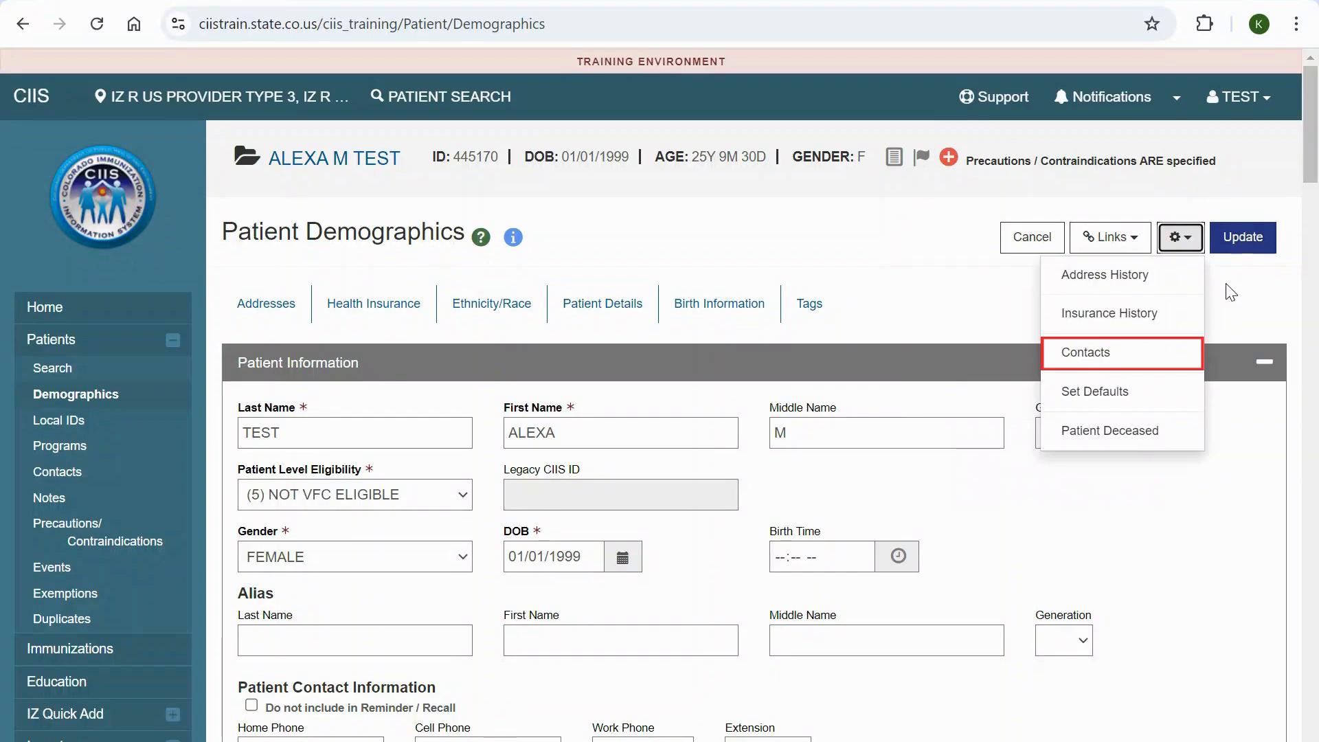
{"action": "left_click", "coordinate": [1152, 370]}
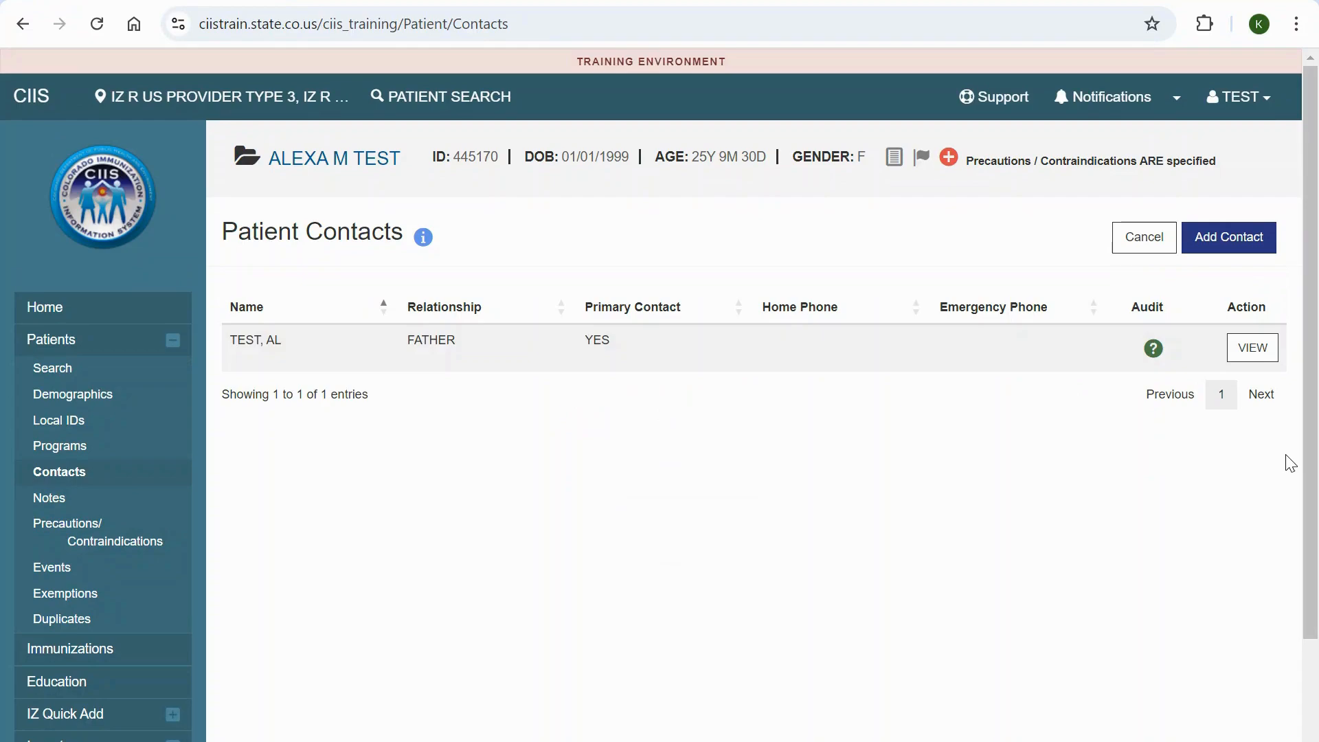
{"action": "left_click", "coordinate": [1242, 245]}
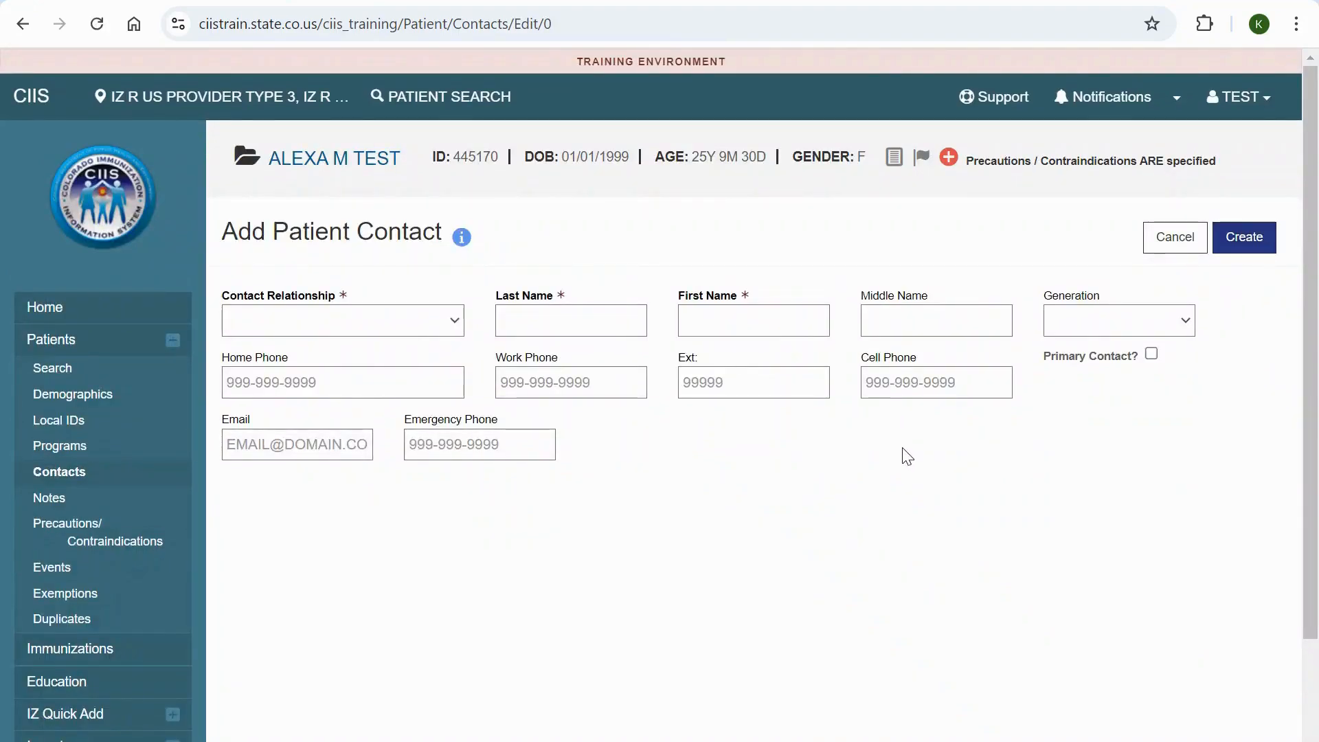
Set the new contact's relationship to MOTHER and enter the contact's last and first names
{"action": "left_click", "coordinate": [424, 324]}
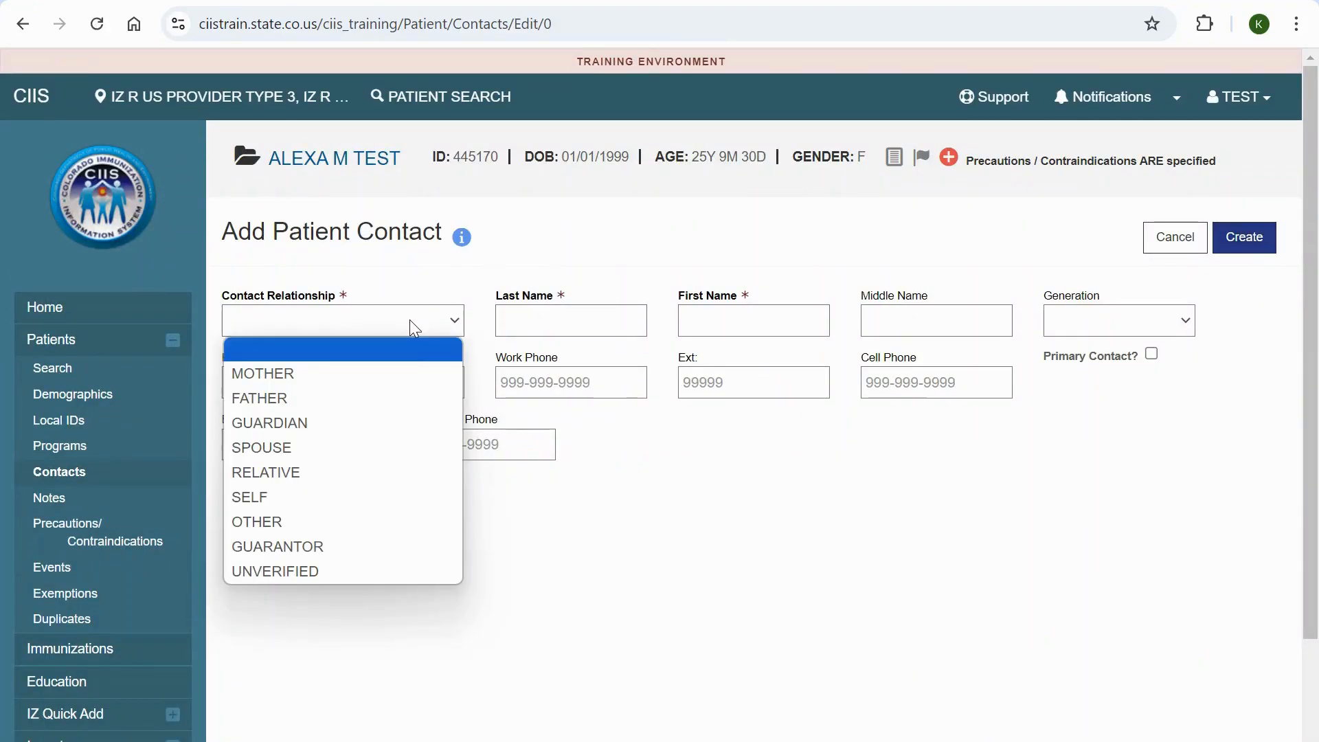
{"action": "left_click", "coordinate": [403, 371]}
{"action": "left_click", "coordinate": [531, 329]}
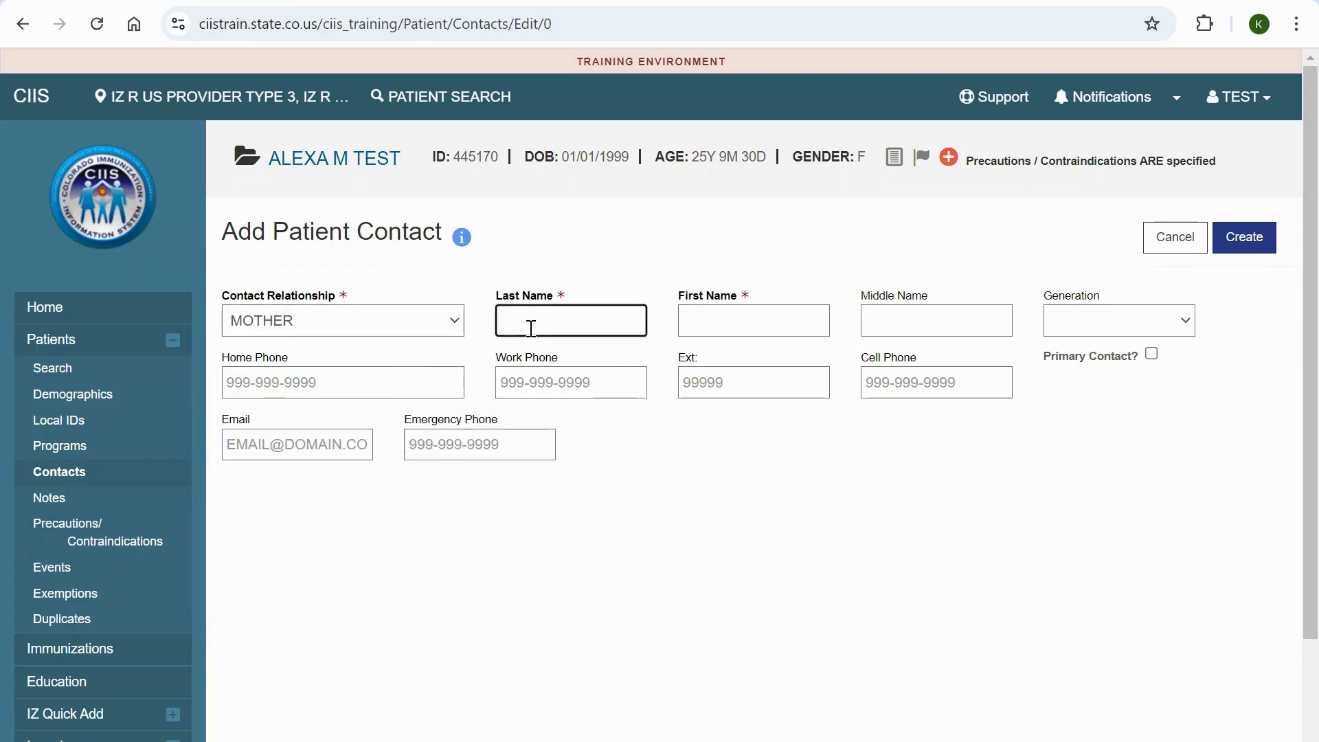
{"action": "type", "text": "TEST"}
{"action": "key", "text": "Tab"}
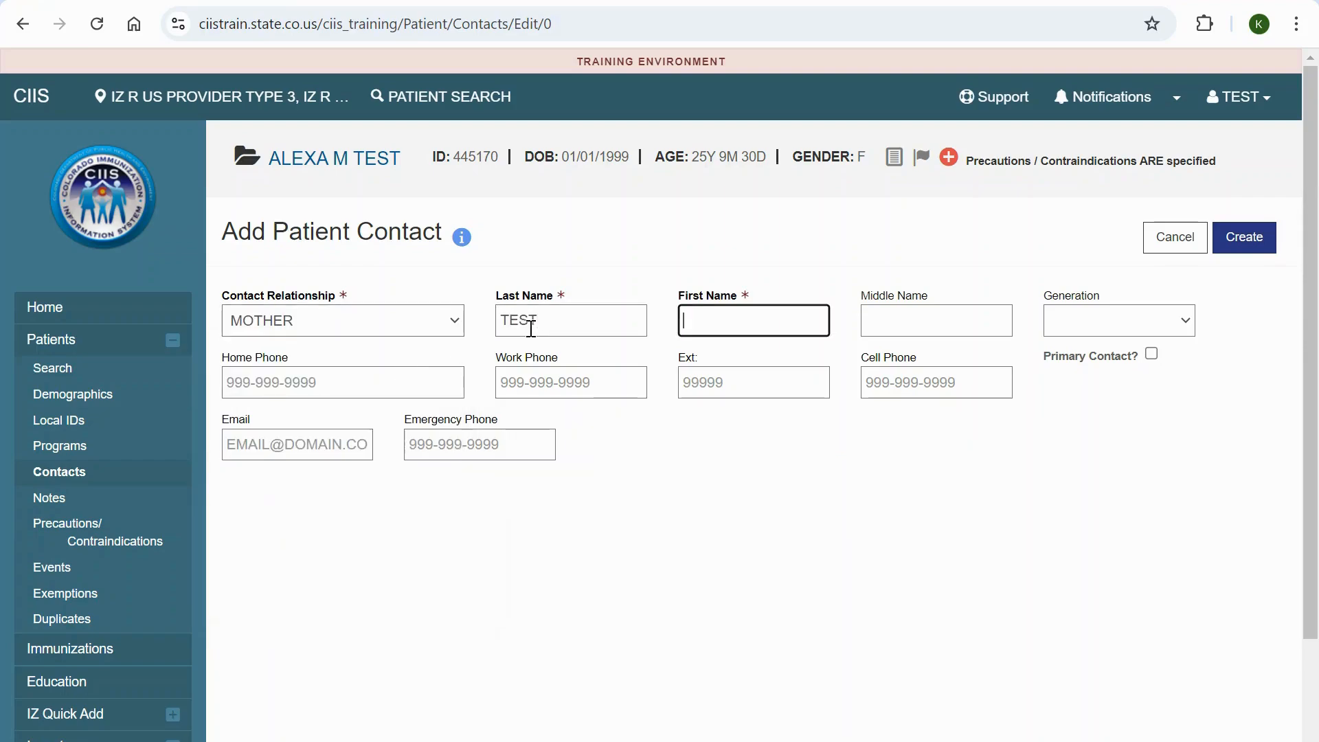
{"action": "type", "text": "MARIA"}
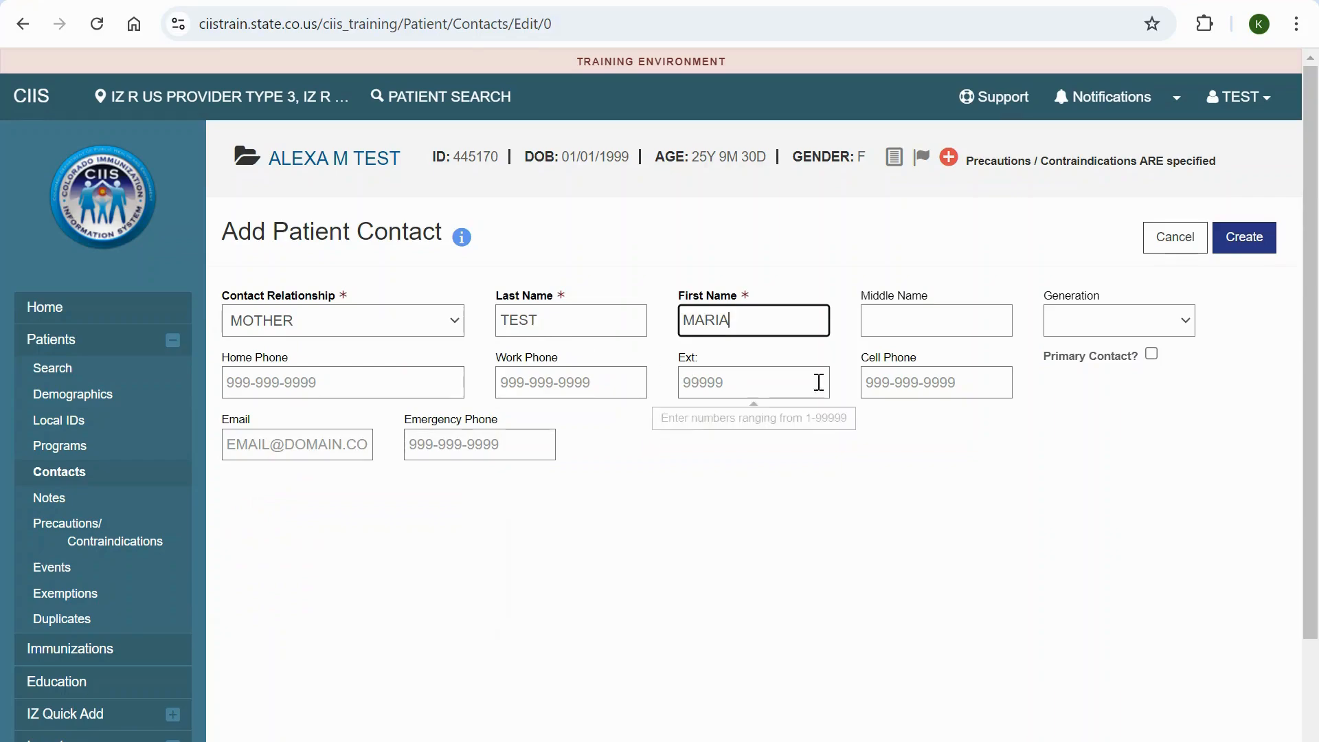
Enter the new contact's cell phone number and e-mail address
{"action": "left_click", "coordinate": [872, 383]}
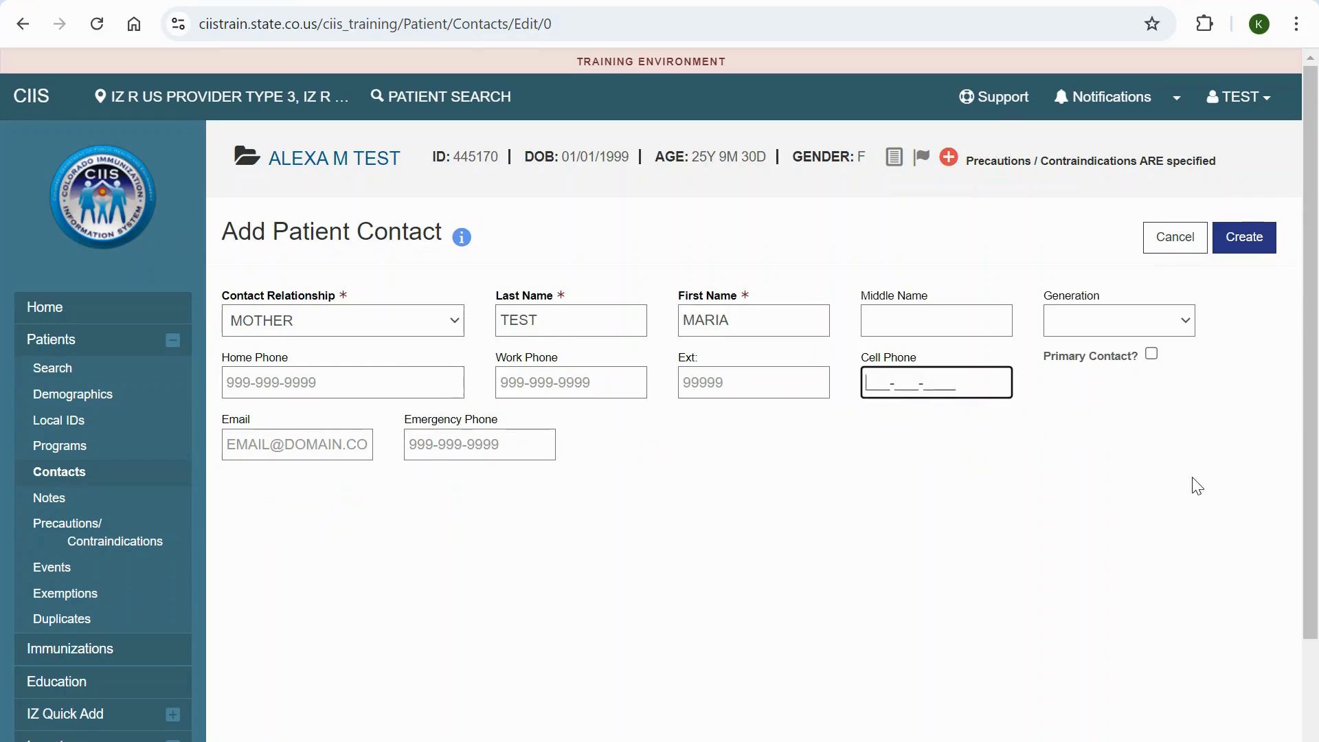
{"action": "type", "text": "123-456-7890"}
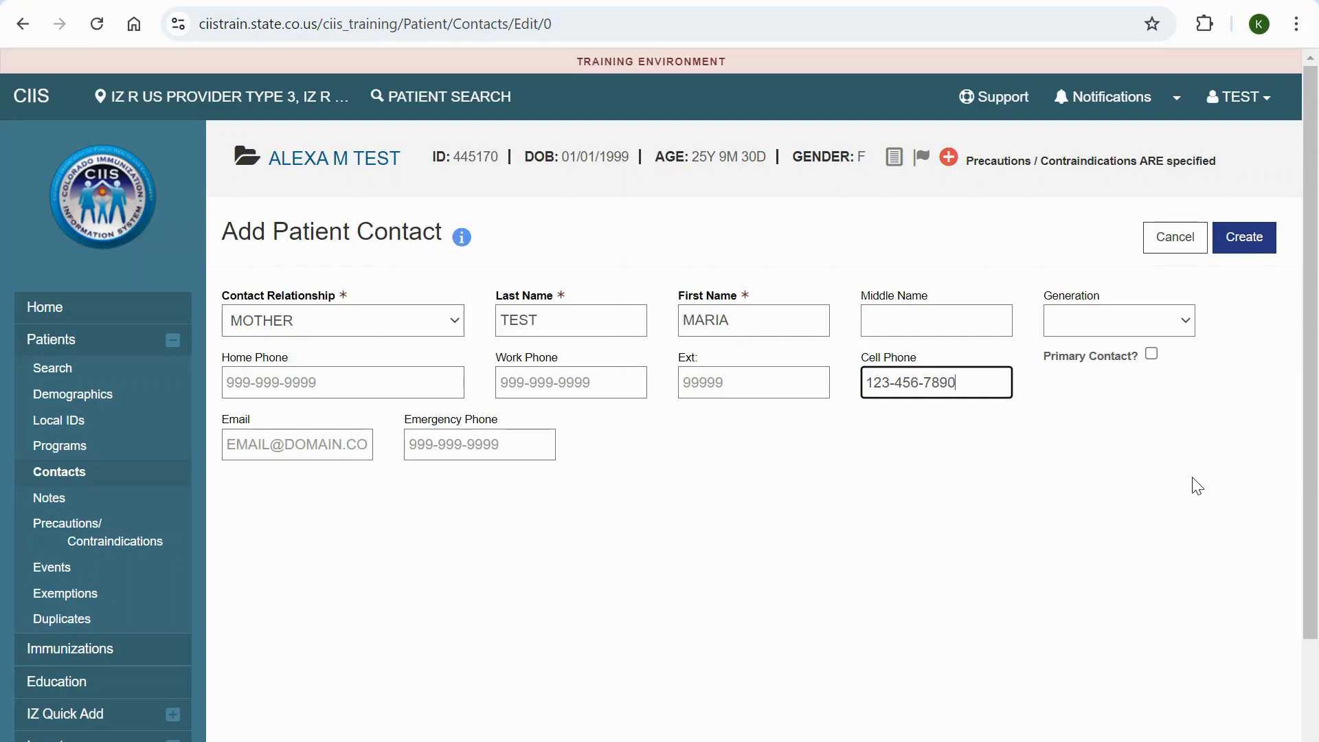
{"action": "left_click", "coordinate": [251, 437]}
{"action": "type", "text": "TEST"}
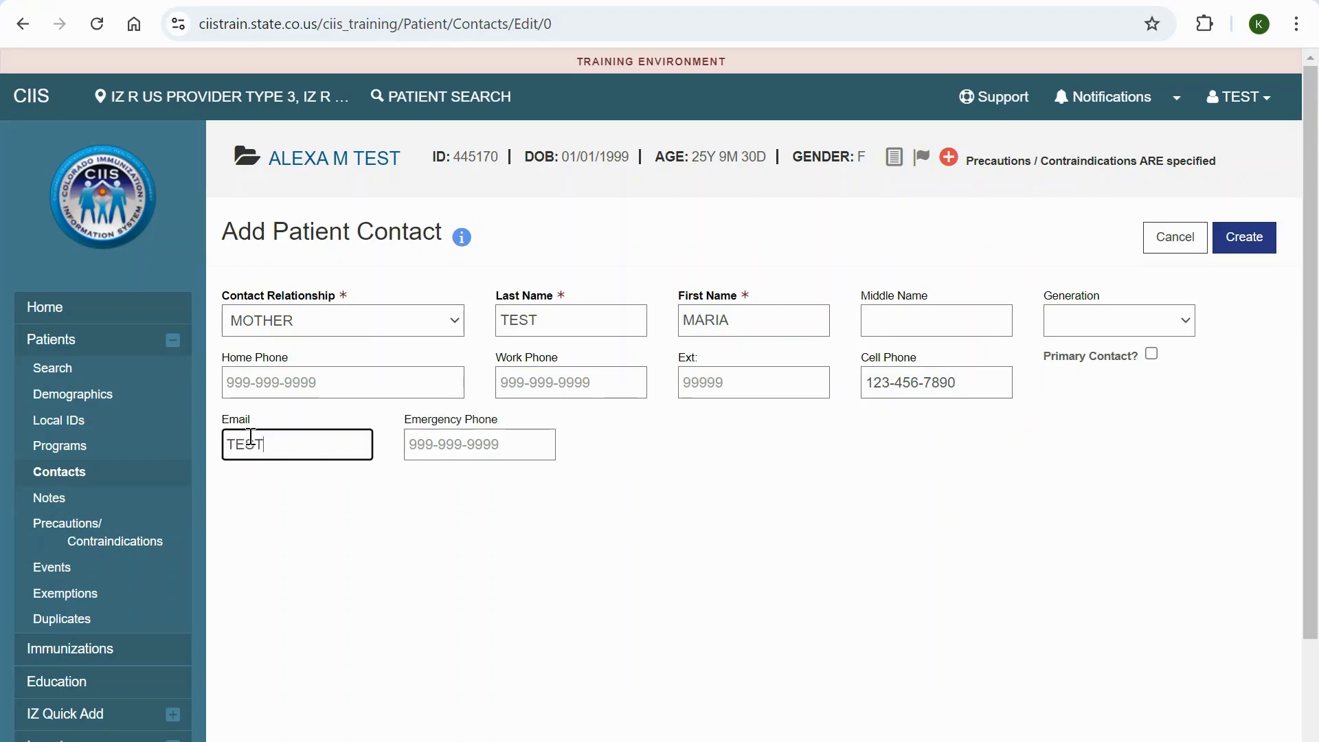
{"action": "type", "text": "@TES"}
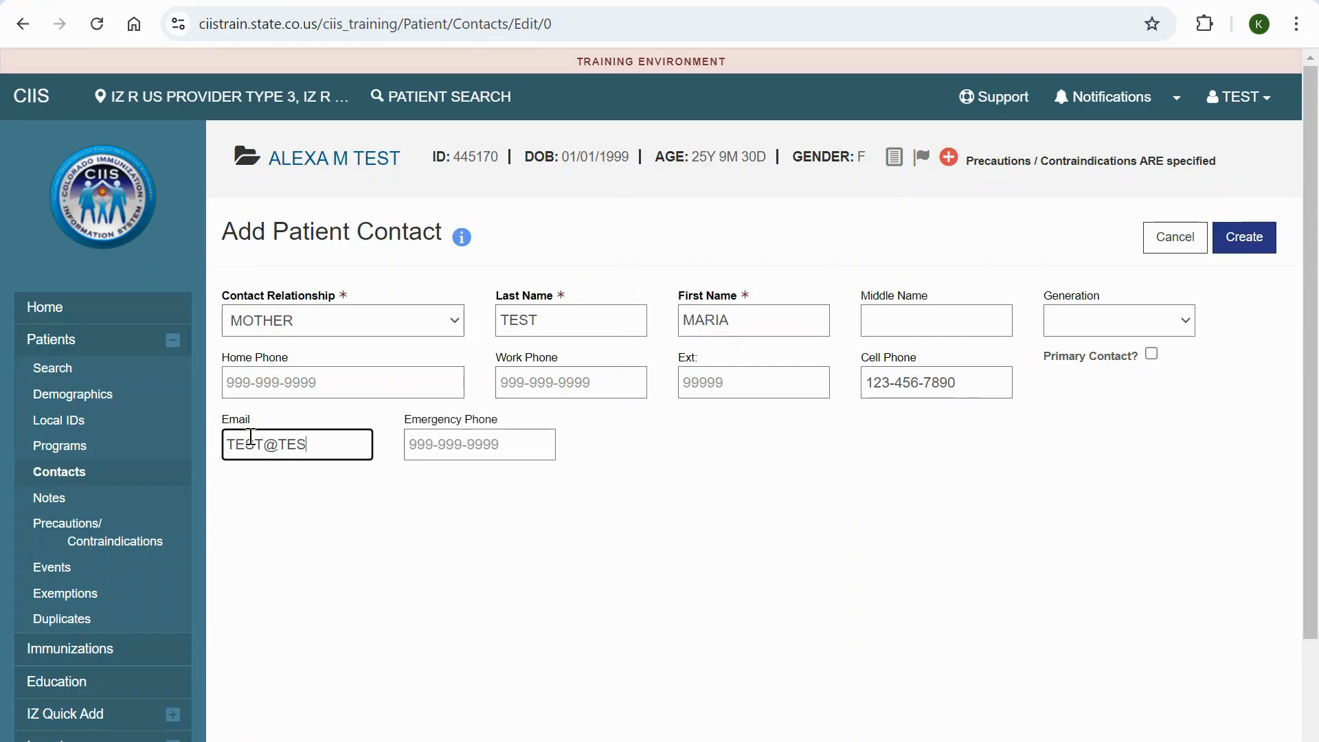
{"action": "type", "text": "T.COM"}
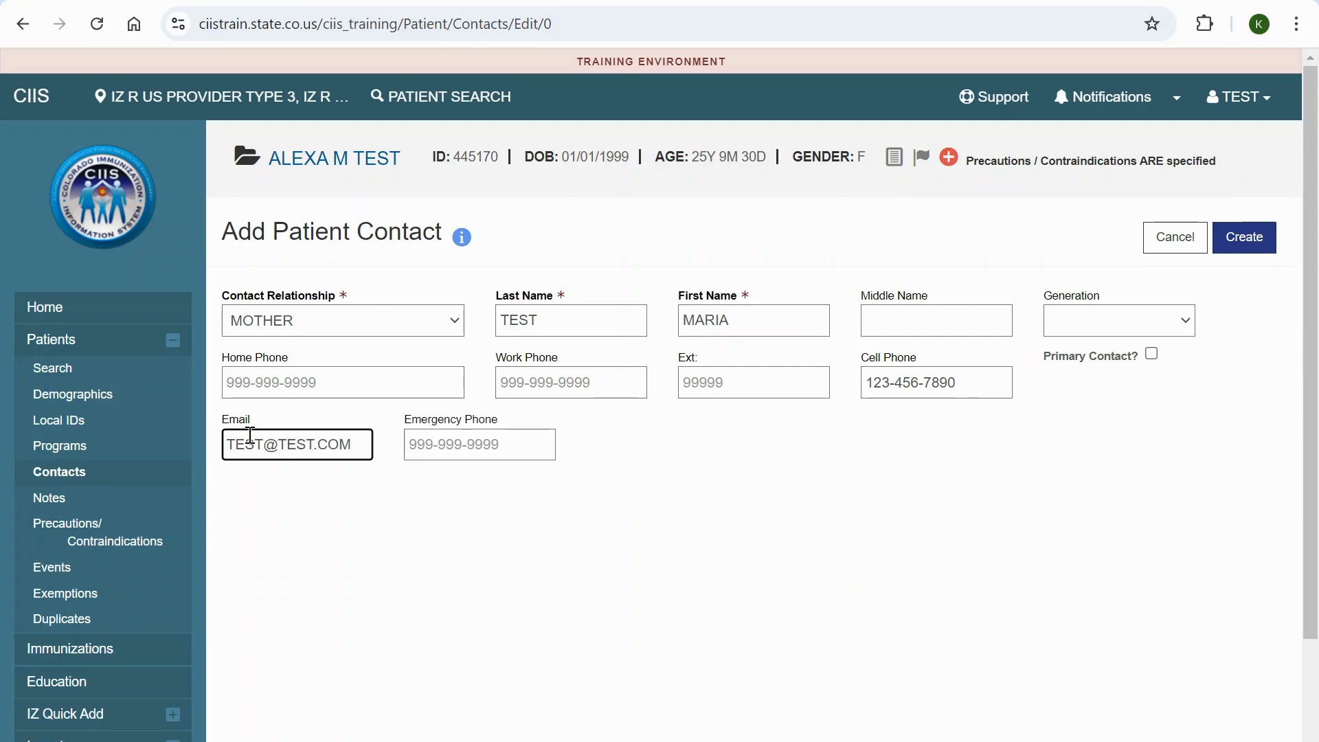
{"action": "left_click", "coordinate": [1096, 458]}
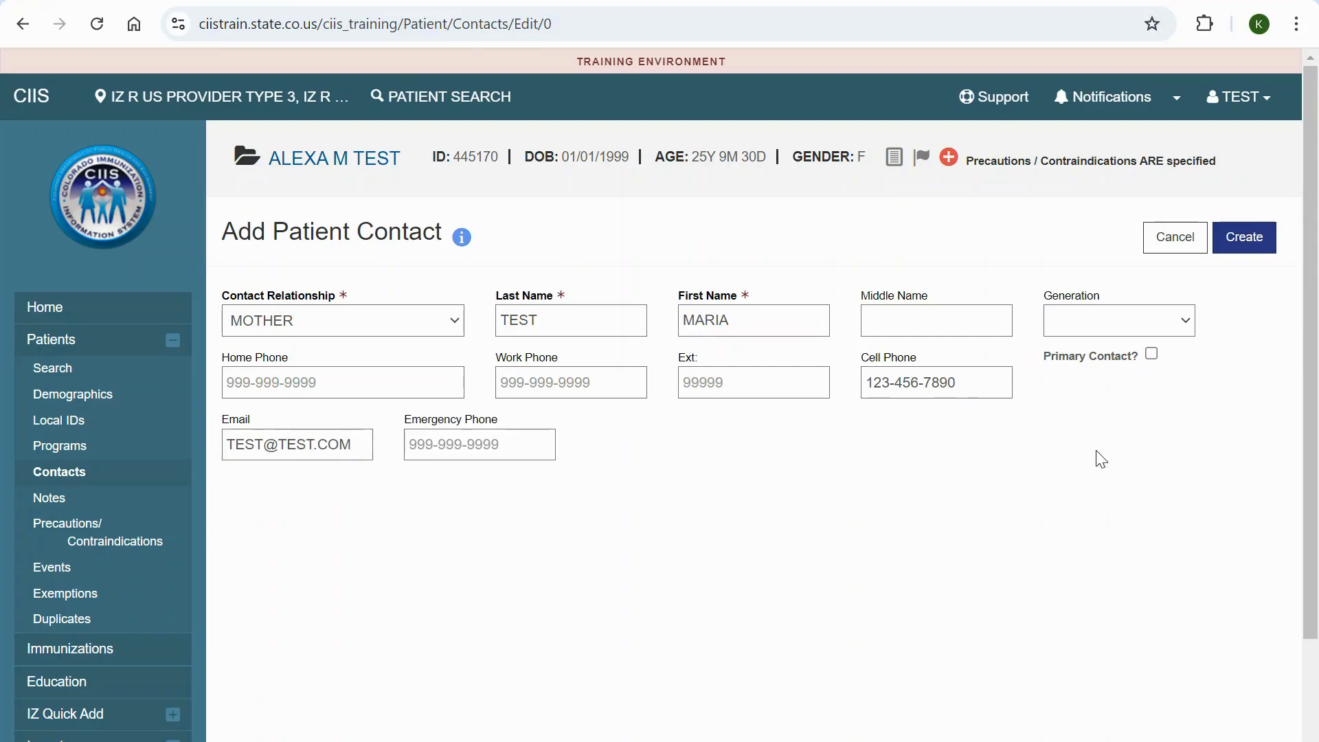
Mark the new contact as the primary contact, create it and leave the contact's record
{"action": "left_click", "coordinate": [1152, 356]}
{"action": "left_click", "coordinate": [1249, 249]}
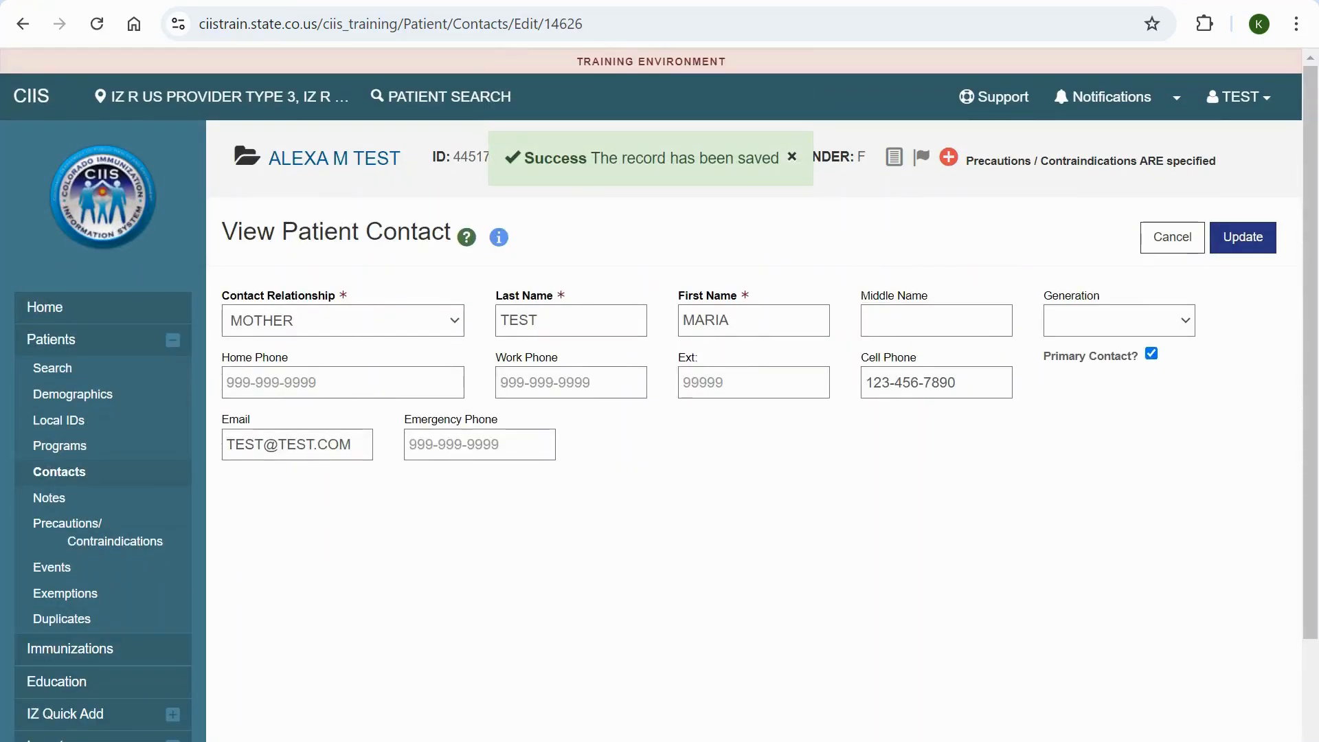
{"action": "left_click", "coordinate": [1176, 249]}
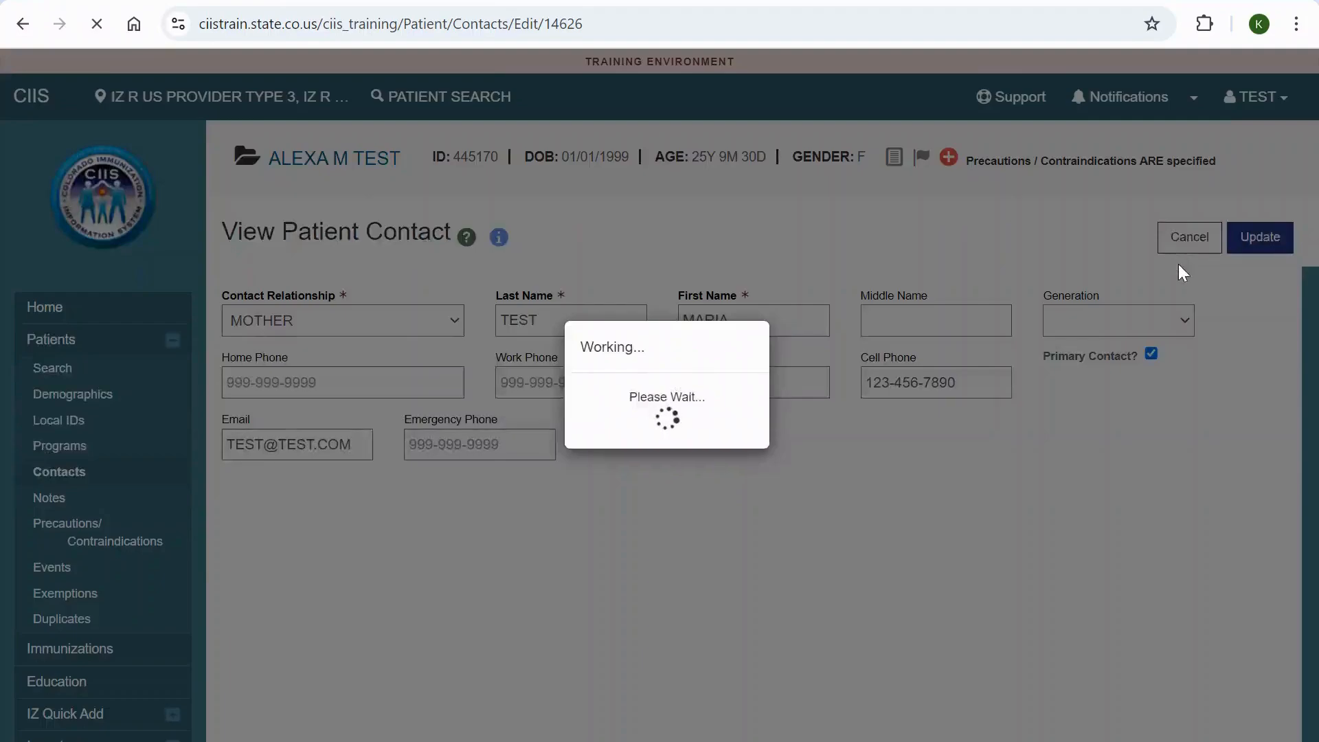